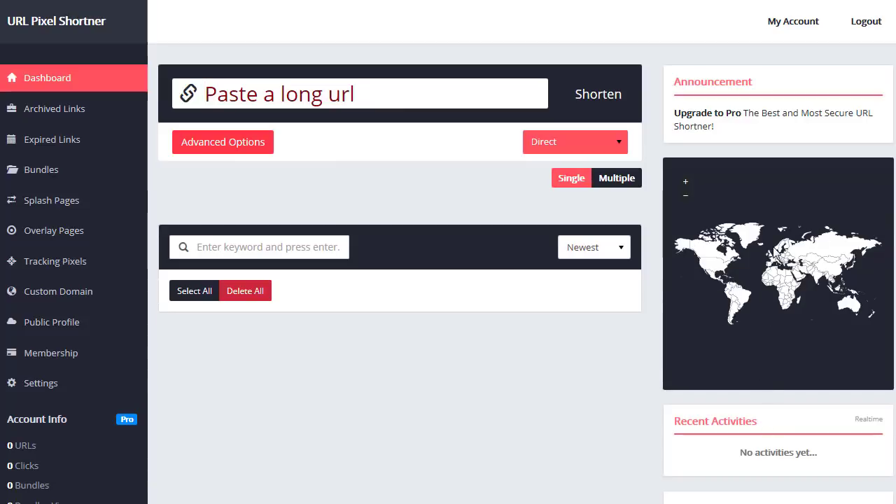
- Scroll the dashboard and highlight the empty Top URLs message
scroll(772, 328, "down", 1)
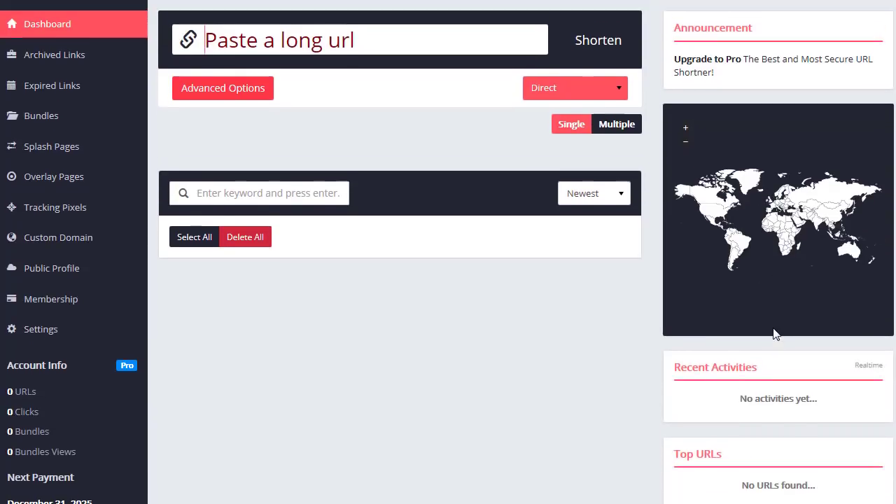
scroll(773, 329, "up", 1)
scroll(773, 334, "down", 1)
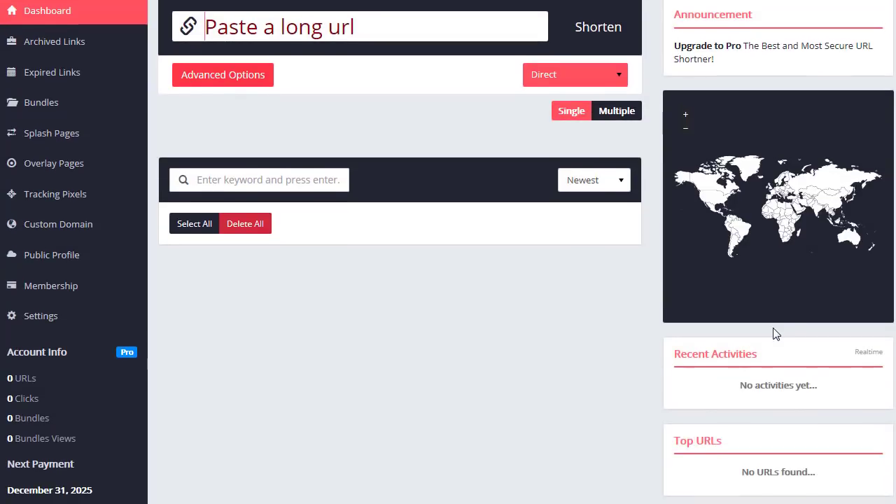
scroll(772, 334, "down", 1)
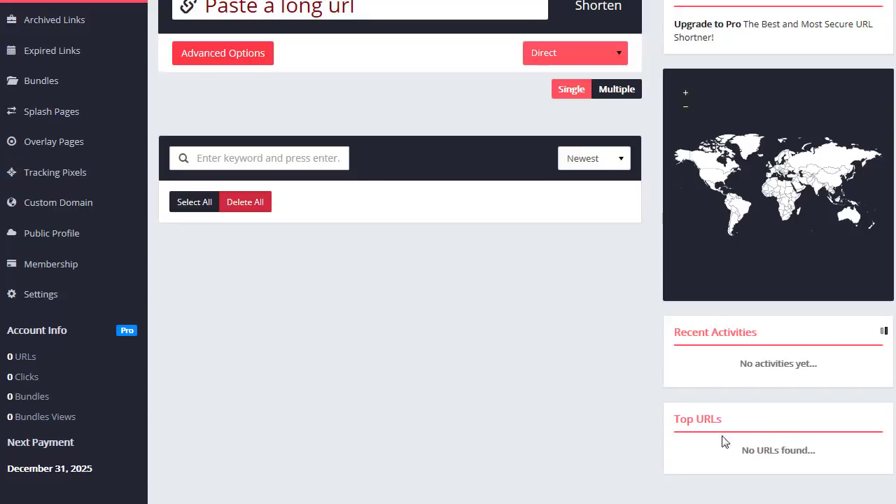
left_click_drag(818, 451, 728, 449)
scroll(519, 400, "up", 2)
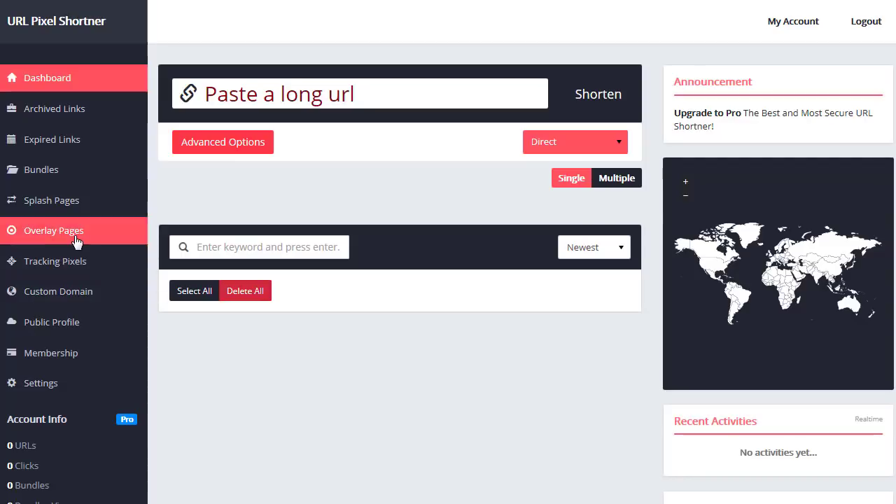
- Go to Tracking Pixels and check the Pixel Provider choices, keeping Facebook selected
left_click(48, 265)
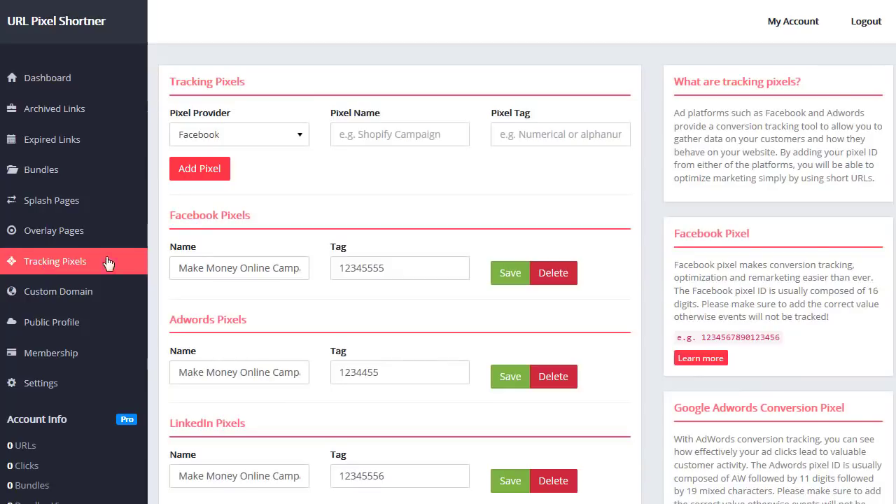
left_click(301, 140)
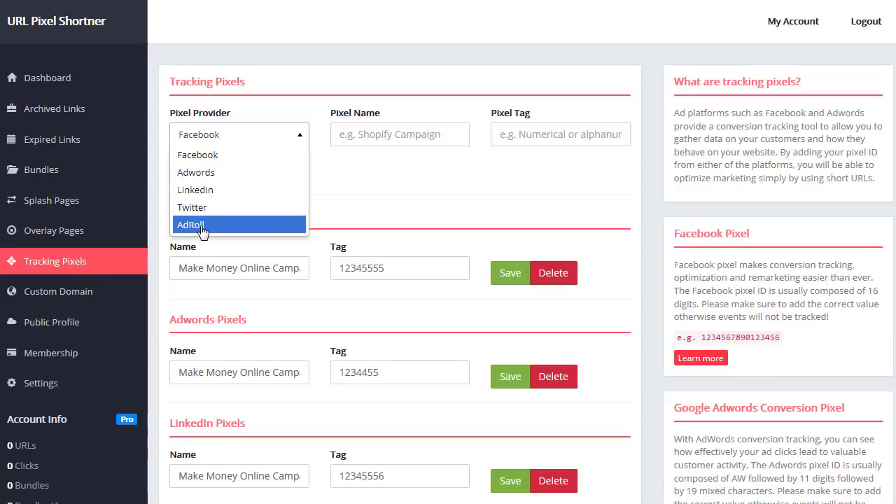
left_click(402, 203)
scroll(404, 196, "down", 2)
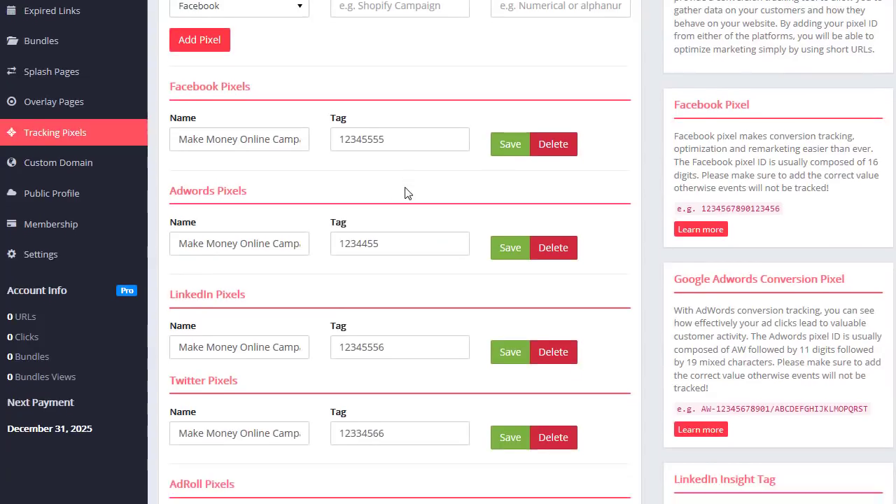
scroll(245, 267, "down", 1)
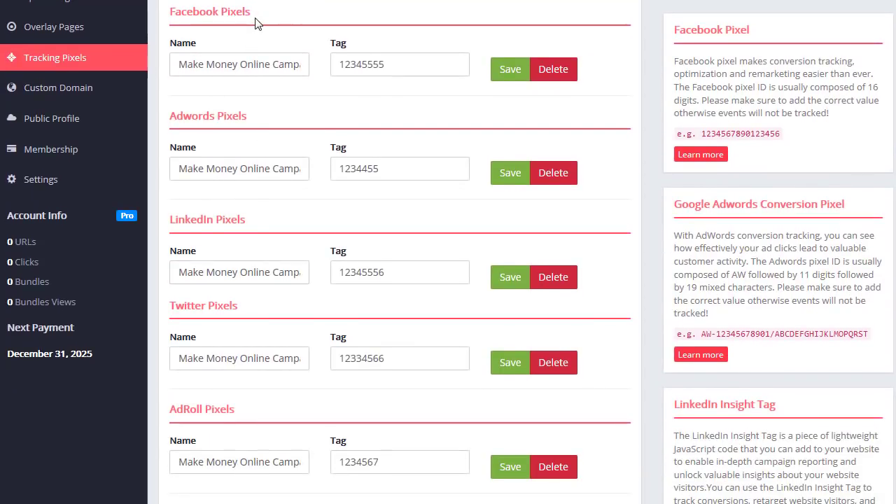
- Review the existing pixel rows, highlighting the Facebook, Adwords 1234455 and LinkedIn tags
left_click_drag(420, 64, 334, 68)
left_click_drag(400, 168, 314, 168)
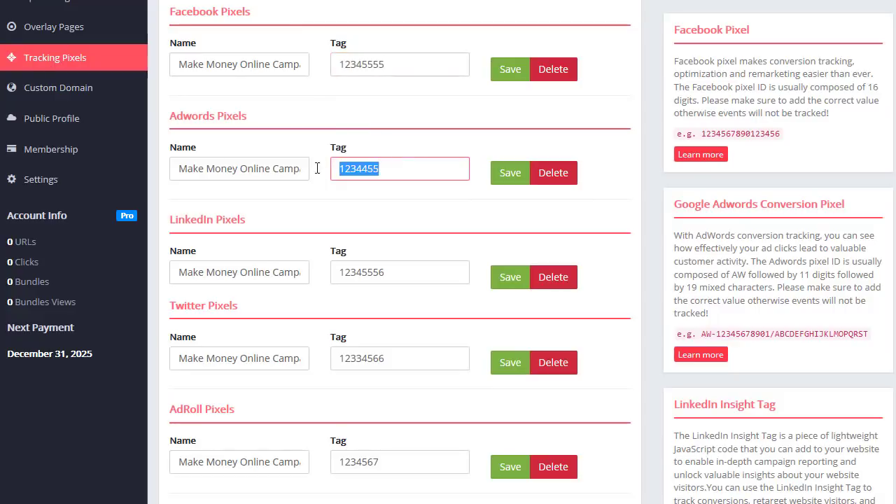
left_click(283, 131)
scroll(306, 133, "down", 2)
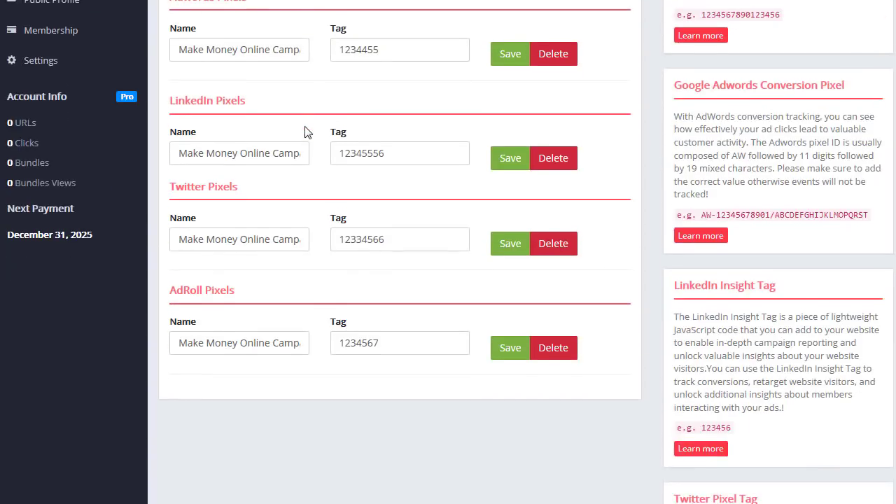
left_click(400, 137)
left_click_drag(390, 137, 334, 137)
left_click(301, 93)
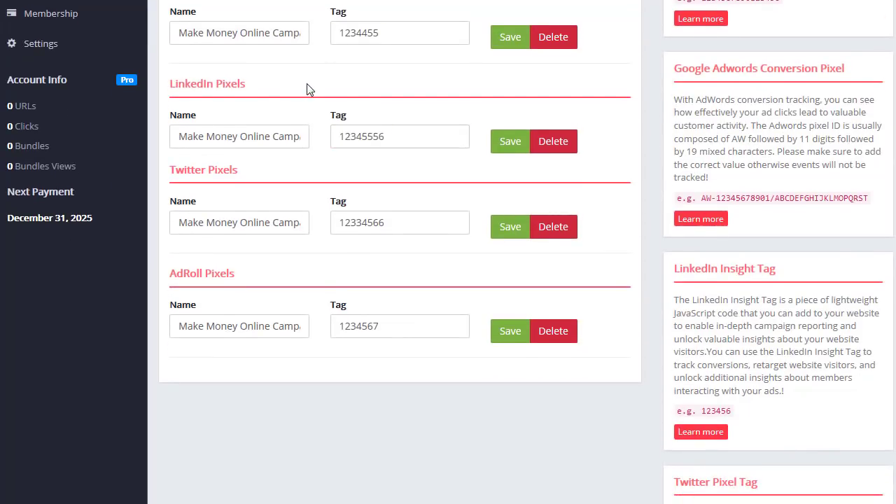
scroll(306, 88, "up", 2)
scroll(330, 100, "up", 2)
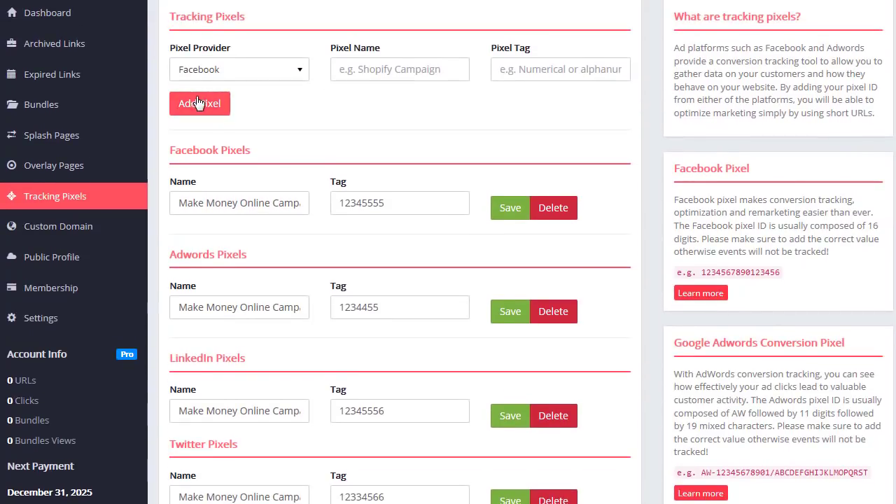
- Add a Facebook pixel named 'FB Campaign' with tag 55555555
left_click(382, 68)
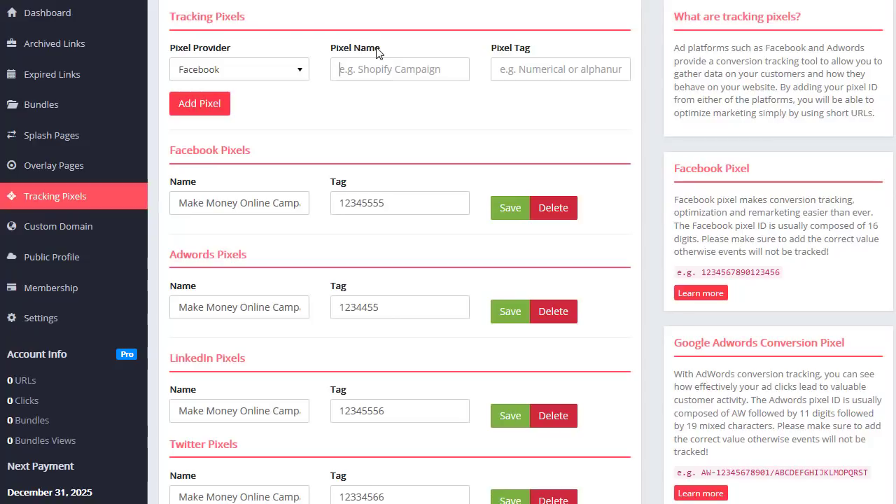
type("FB")
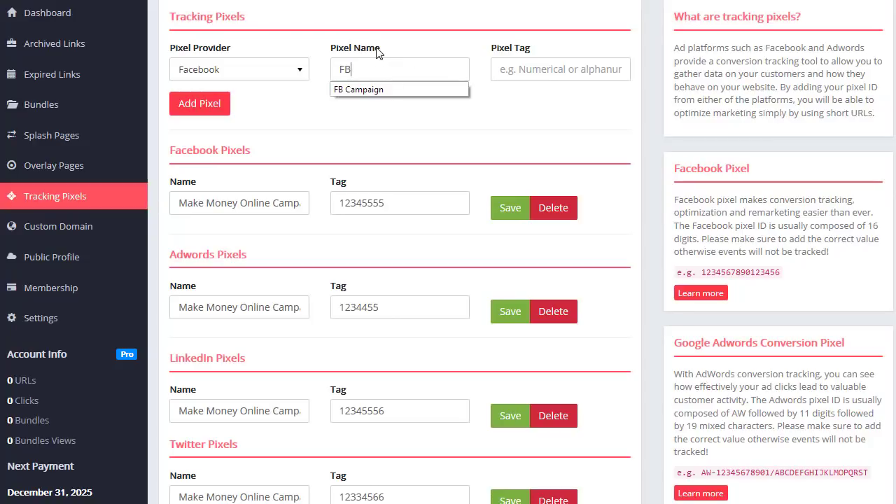
left_click(378, 89)
left_click(513, 70)
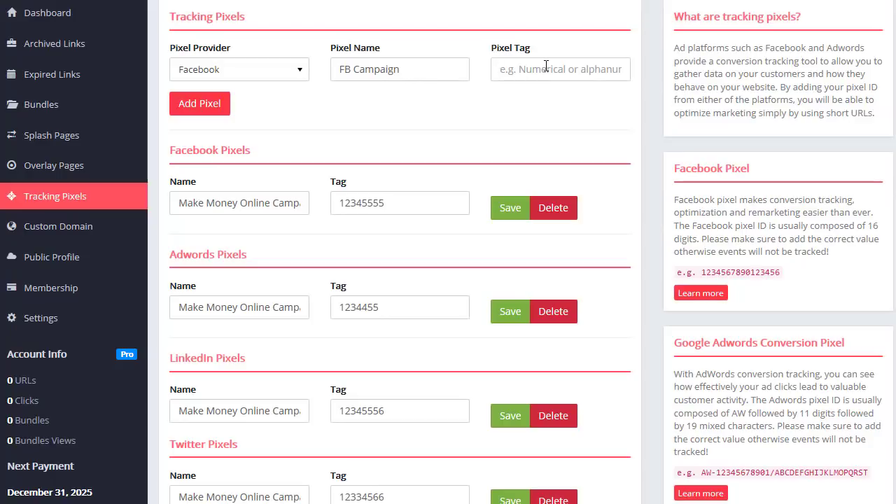
type("55555555")
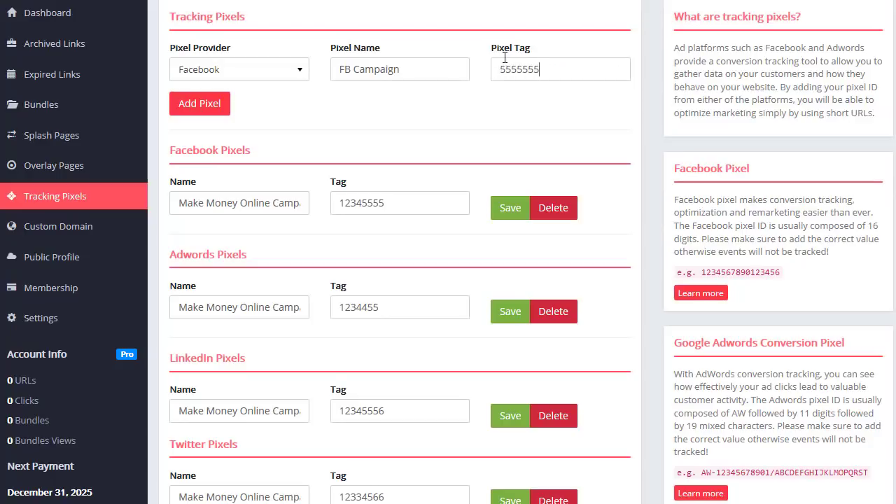
left_click(200, 106)
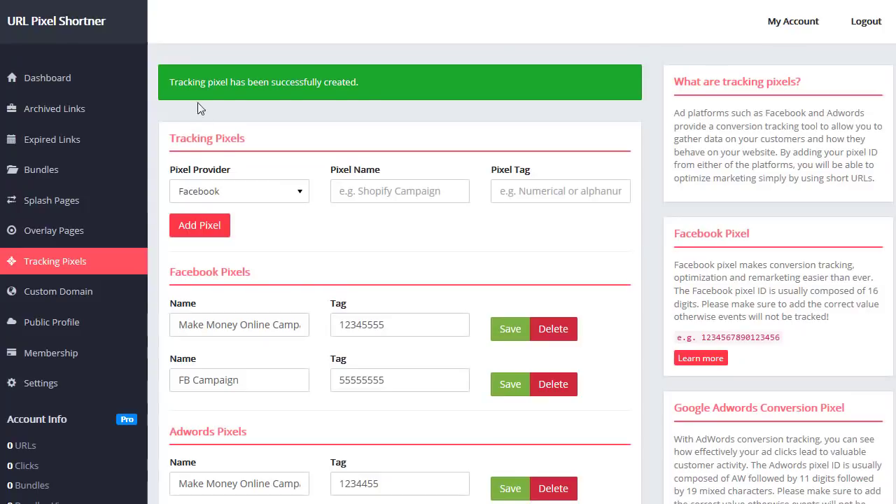
- Scroll through the pixel list to check the new pixel under the Facebook Pixels heading
scroll(271, 216, "down", 1)
left_click_drag(272, 216, 177, 209)
scroll(372, 287, "down", 1)
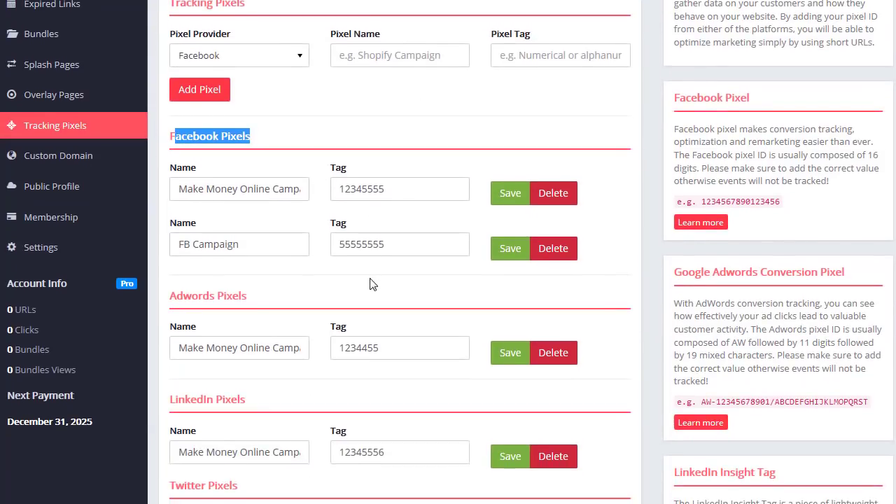
scroll(372, 283, "up", 2)
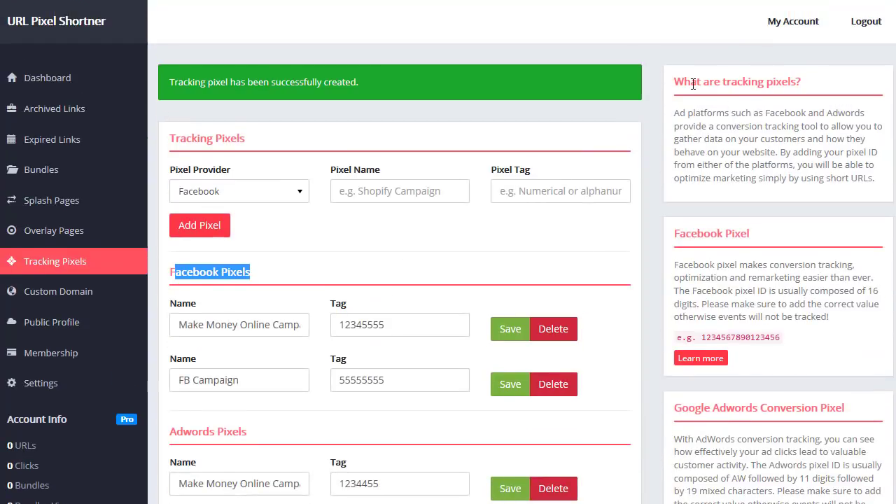
left_click(698, 82)
left_click_drag(698, 81, 791, 82)
scroll(730, 133, "down", 1)
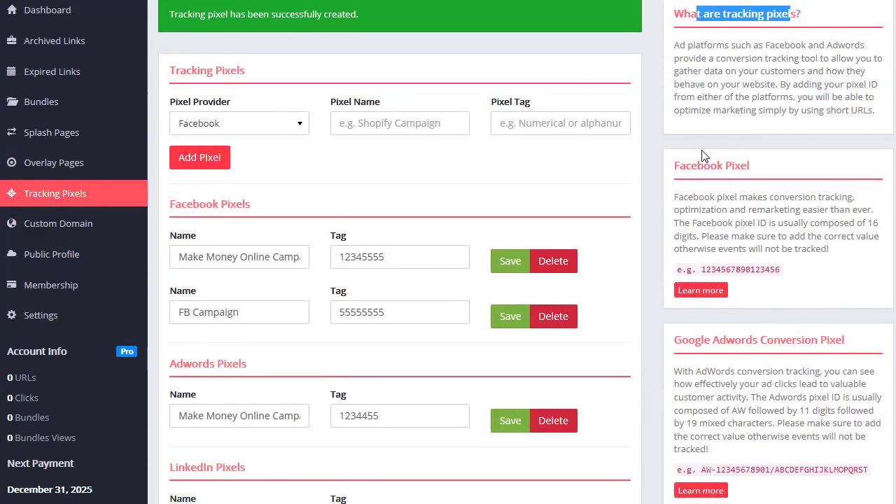
scroll(730, 133, "down", 2)
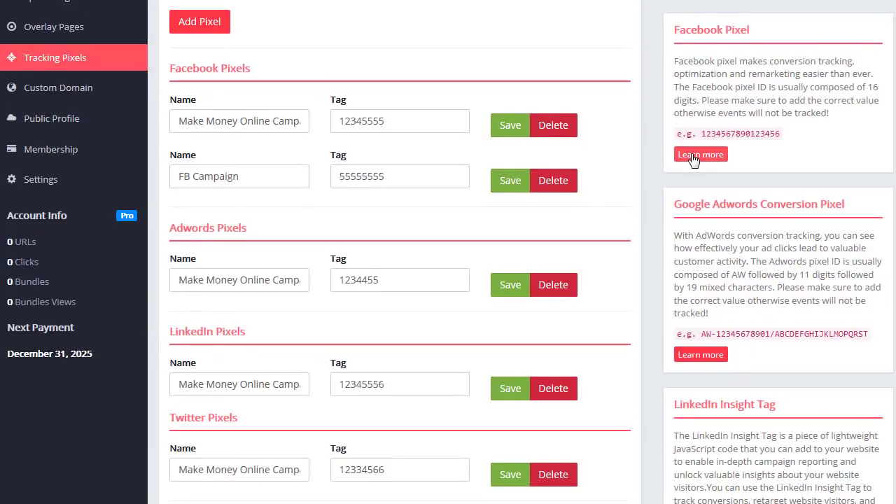
scroll(722, 145, "down", 2)
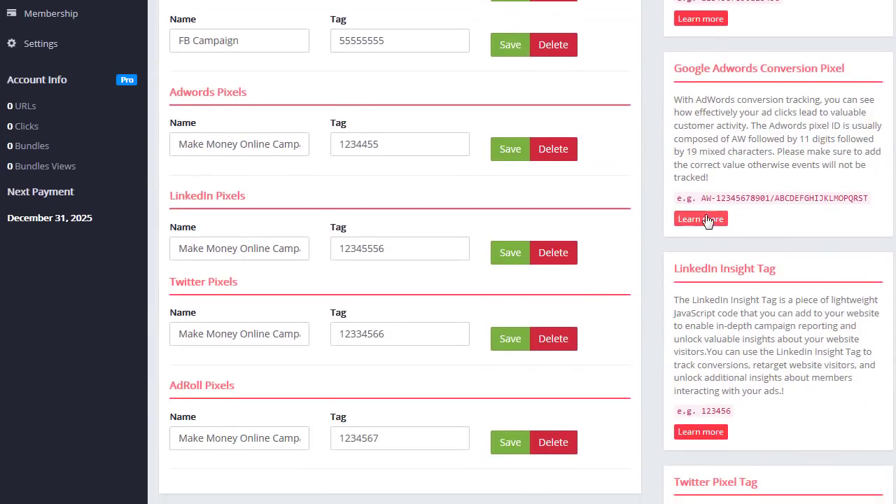
scroll(717, 206, "down", 2)
scroll(714, 240, "down", 1)
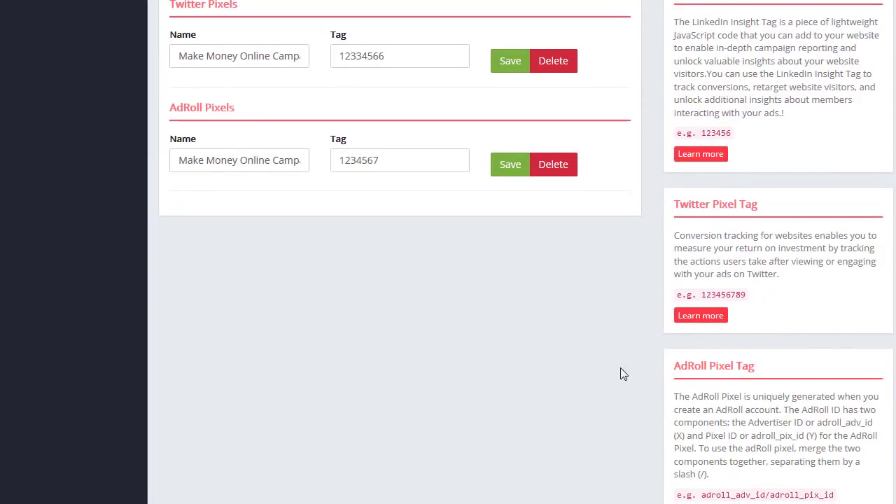
scroll(630, 373, "up", 1)
scroll(636, 369, "up", 6)
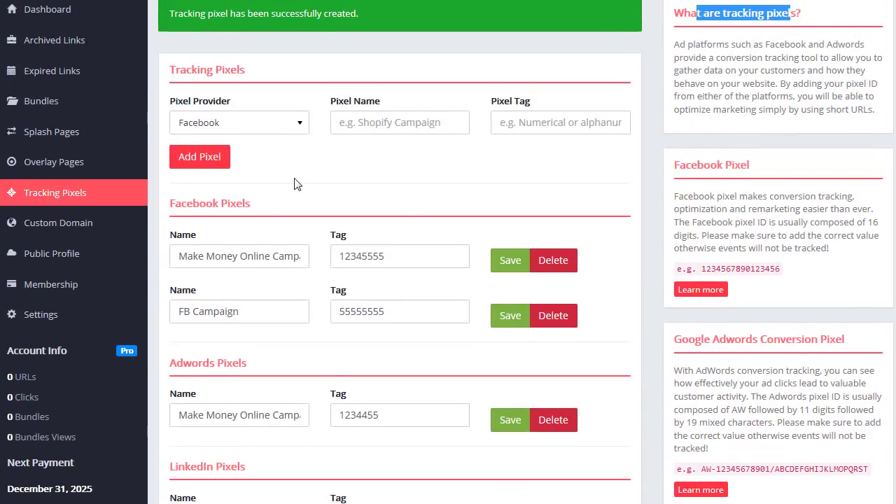
- View the Custom Domain settings, leaving the Custom domain name field blank
left_click(76, 226)
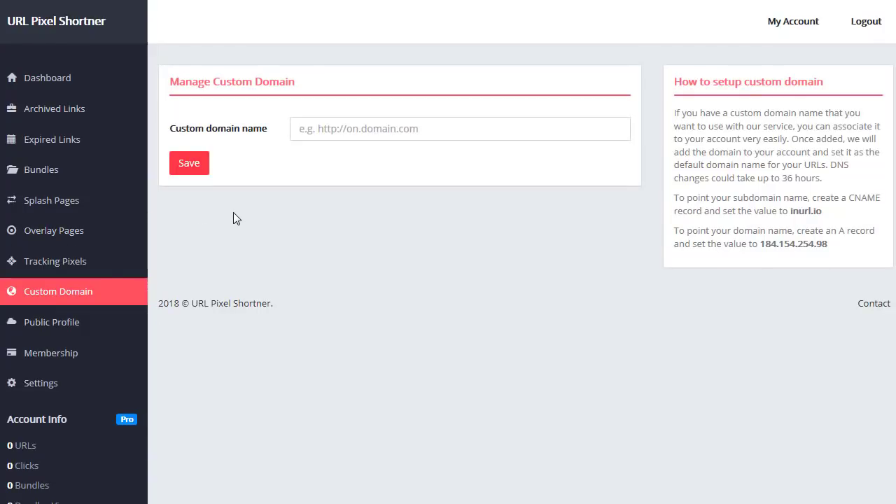
left_click(353, 129)
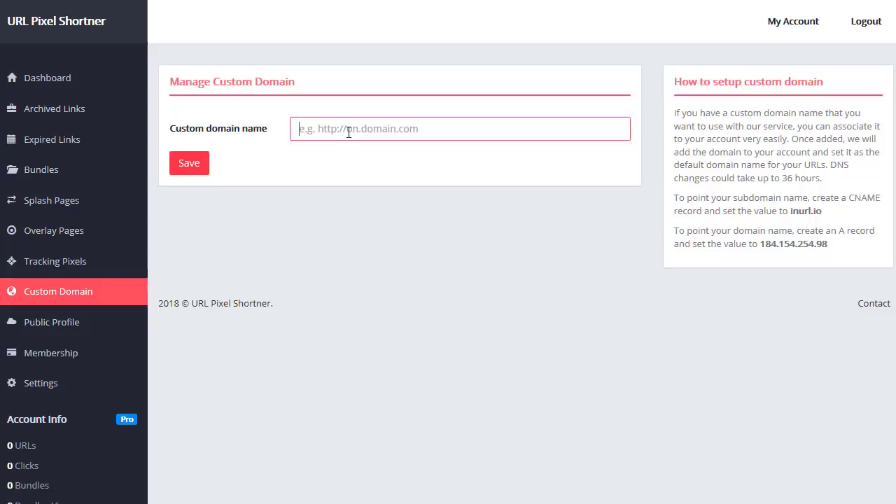
left_click(710, 243)
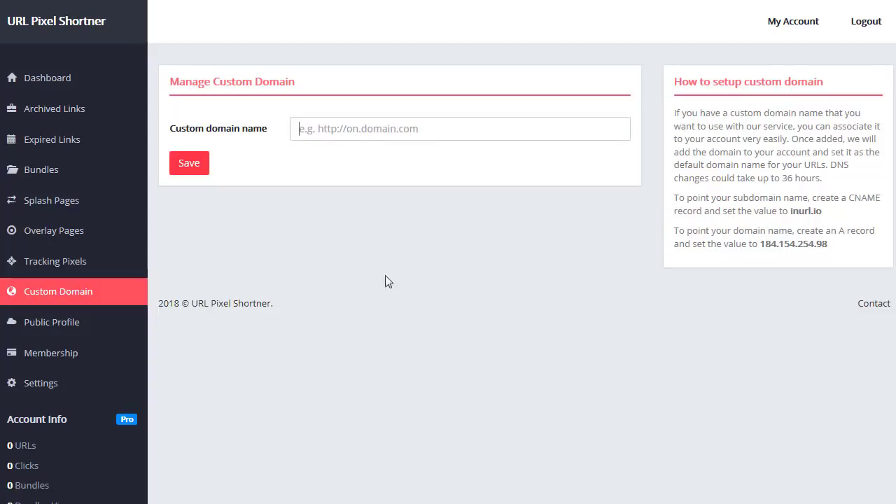
left_click(300, 129)
scroll(283, 165, "down", 2)
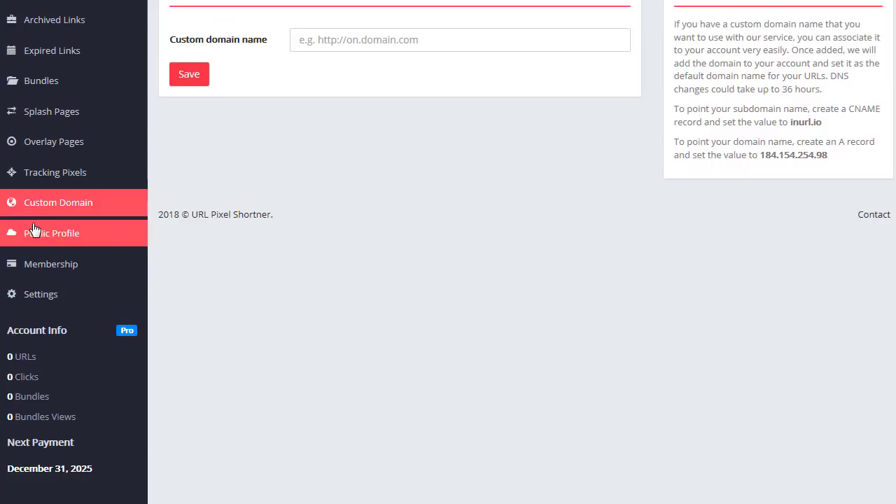
left_click(59, 236)
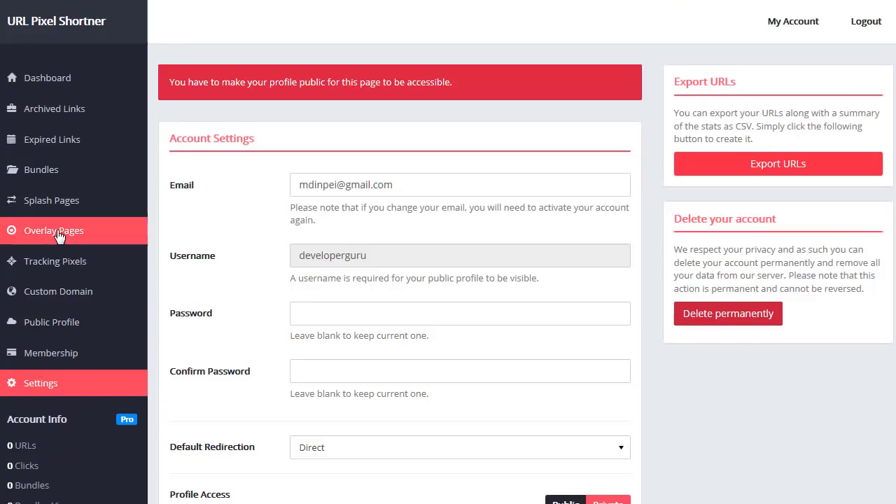
- Go back to the dashboard from the Public Profile page
left_click(51, 83)
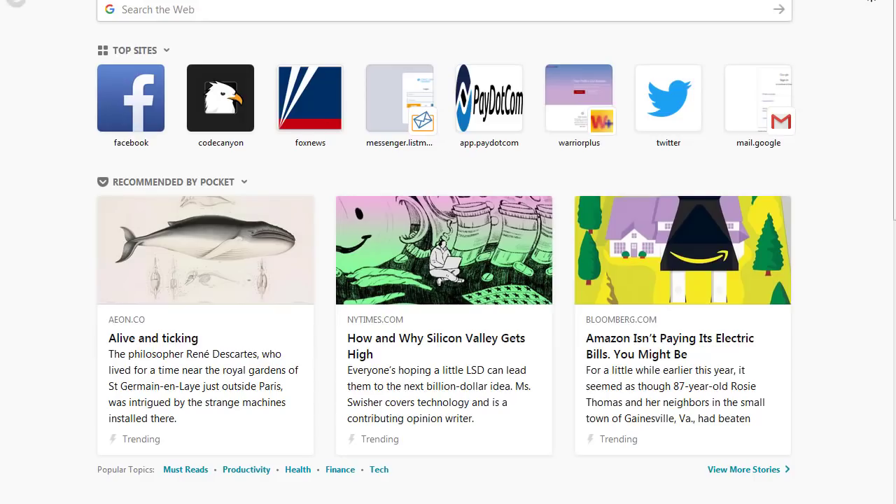
- Load markdulisse.com in the Firefox address bar
type("markdulisse.com/b")
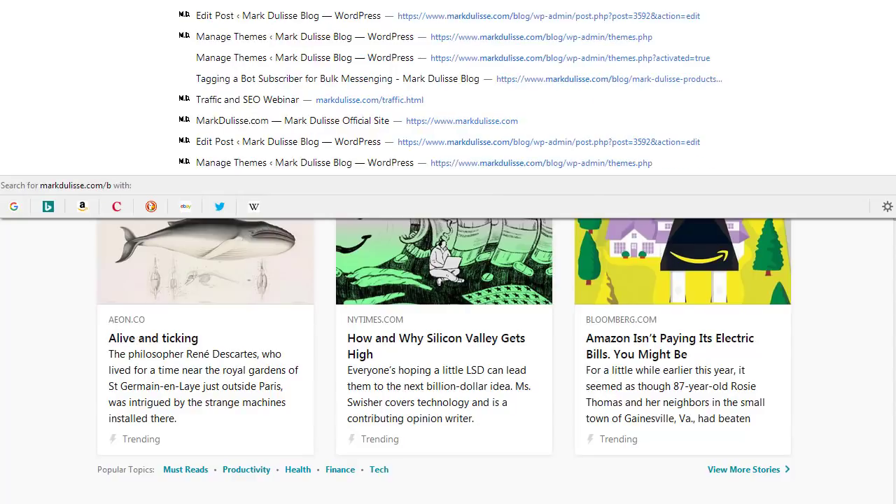
key("Return")
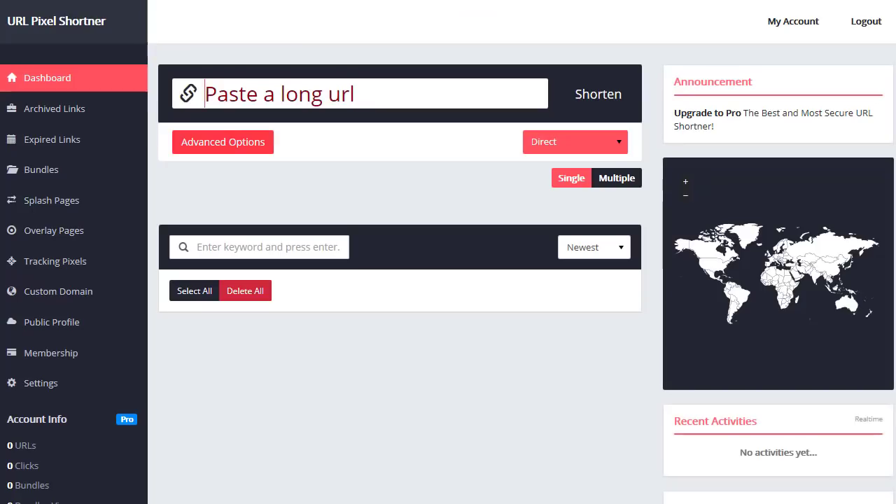
- Paste the markdulisse.com blog post URL, keep Direct redirection, and try Multiple before returning to Single
key("ctrl+v")
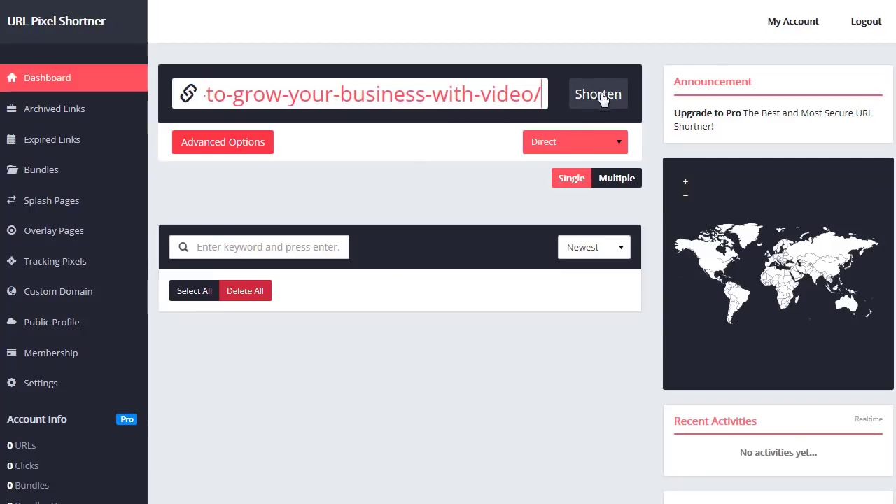
left_click(570, 145)
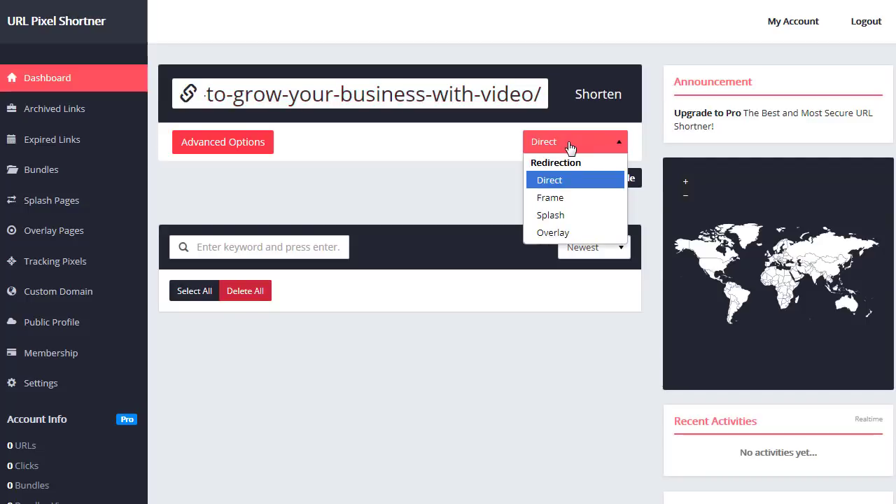
left_click(562, 184)
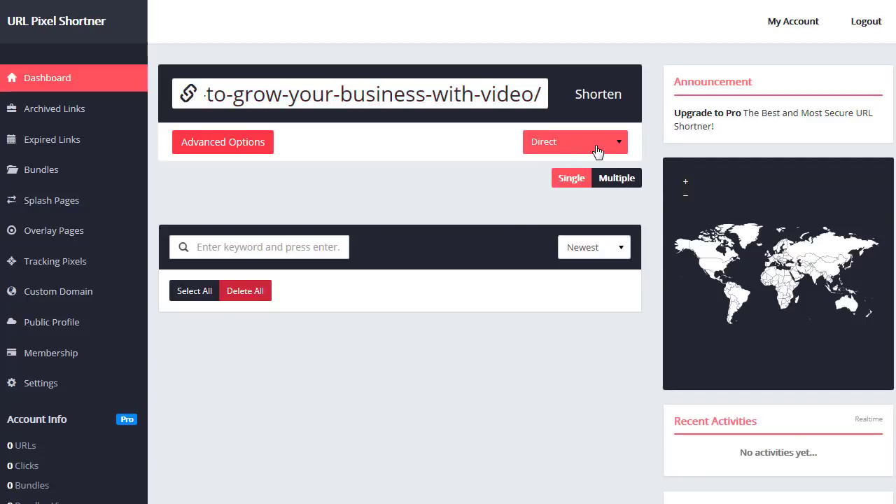
left_click(619, 181)
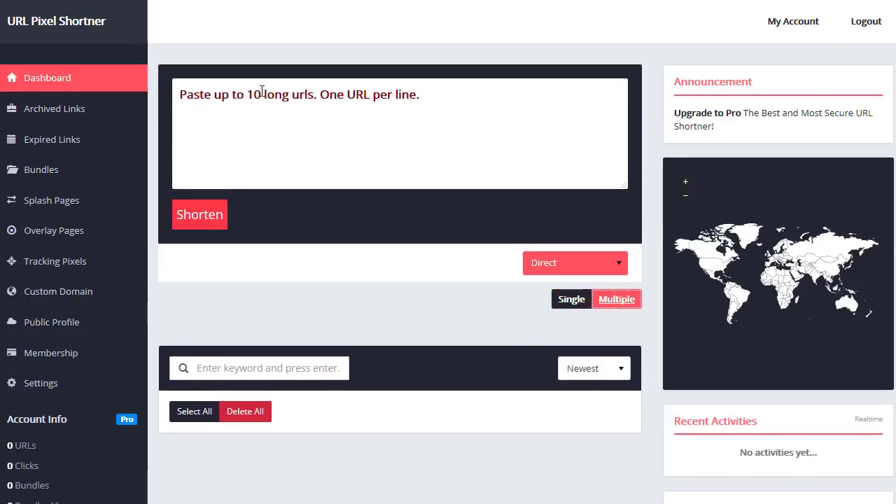
left_click(244, 97)
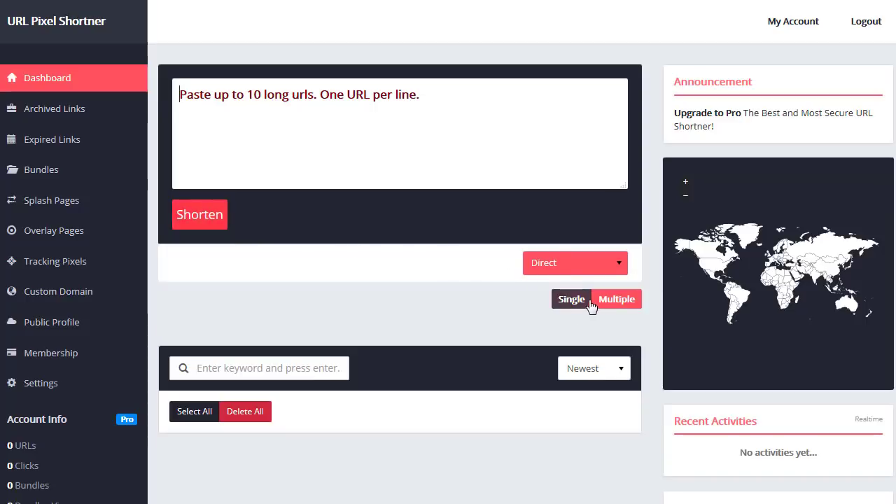
left_click(566, 302)
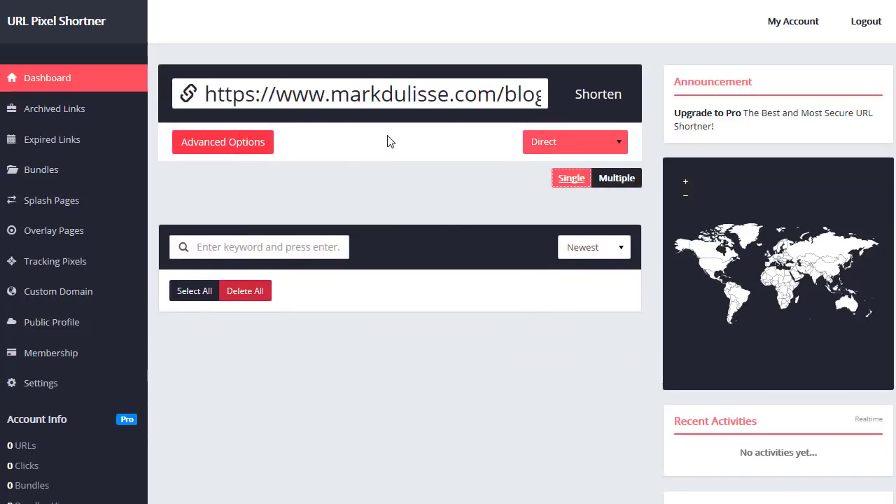
- In Advanced Options, set the custom alias to 'bg', replacing 'marksblog'
scroll(399, 136, "down", 1)
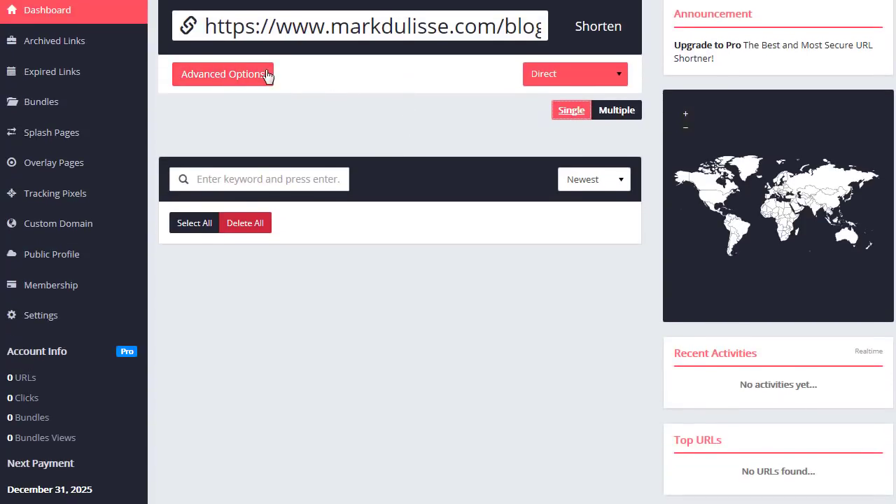
left_click(240, 79)
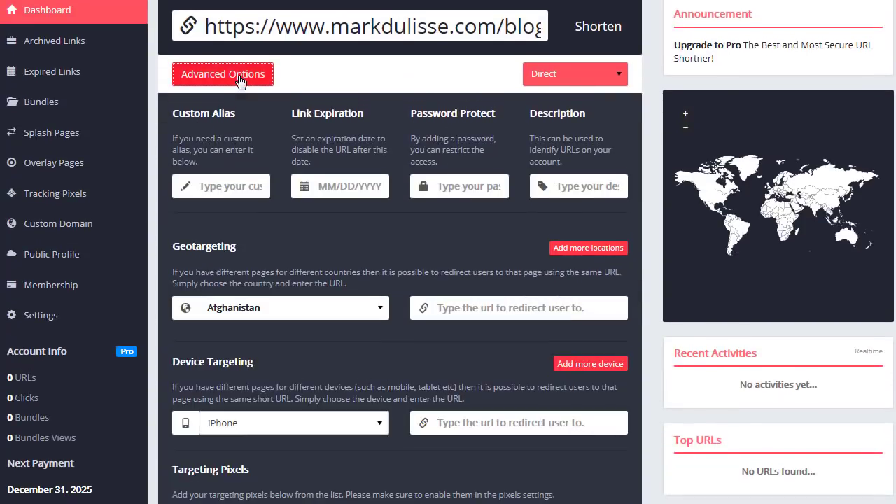
left_click(222, 191)
type("ma")
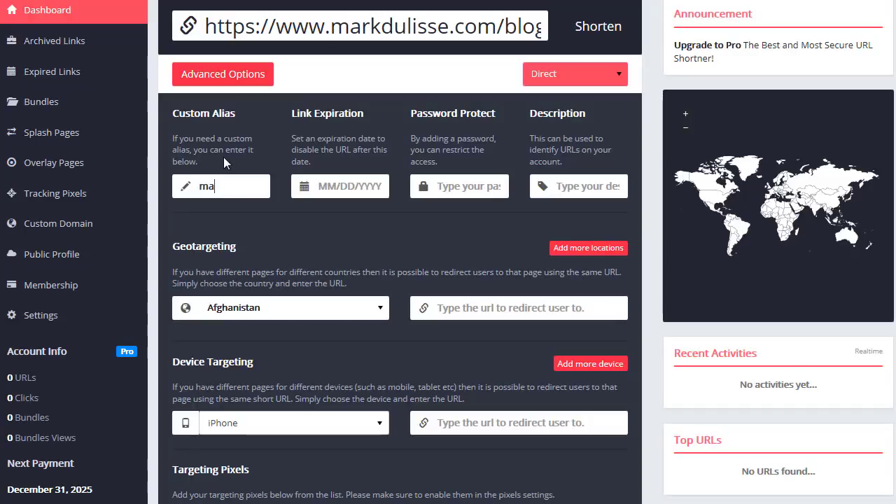
type("rksblog")
left_click_drag(262, 189, 161, 188)
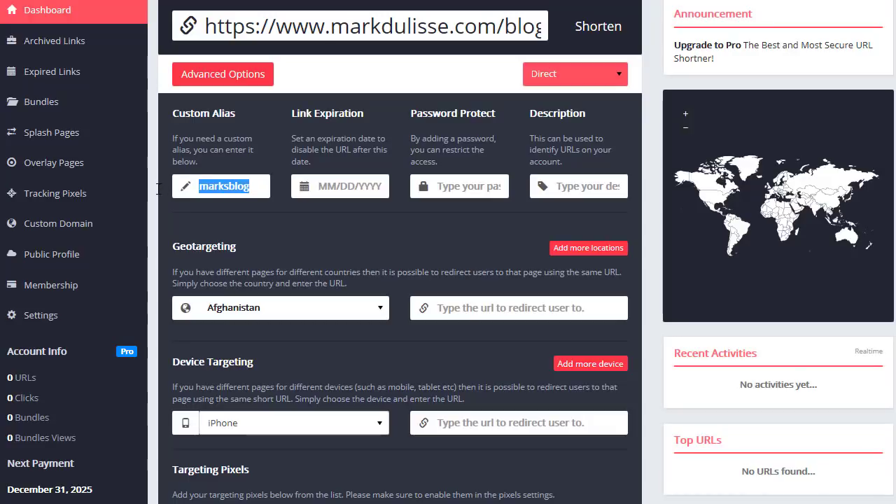
type("bg")
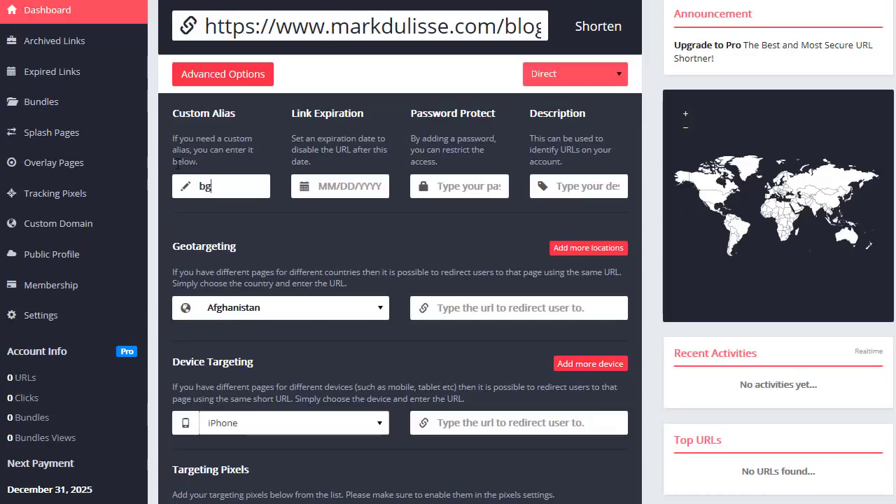
- Try expiration dates 08/29/2018 and 08/26/2018, then clear the date and leave the password empty
left_click(320, 184)
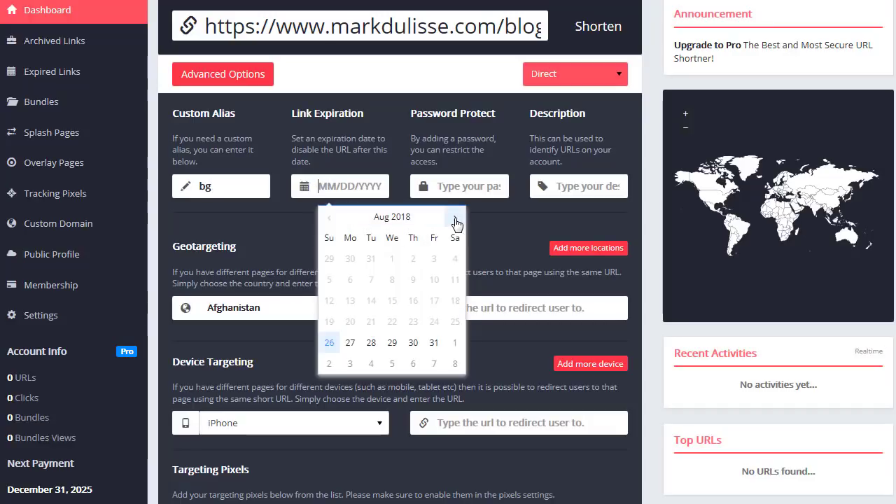
left_click(392, 343)
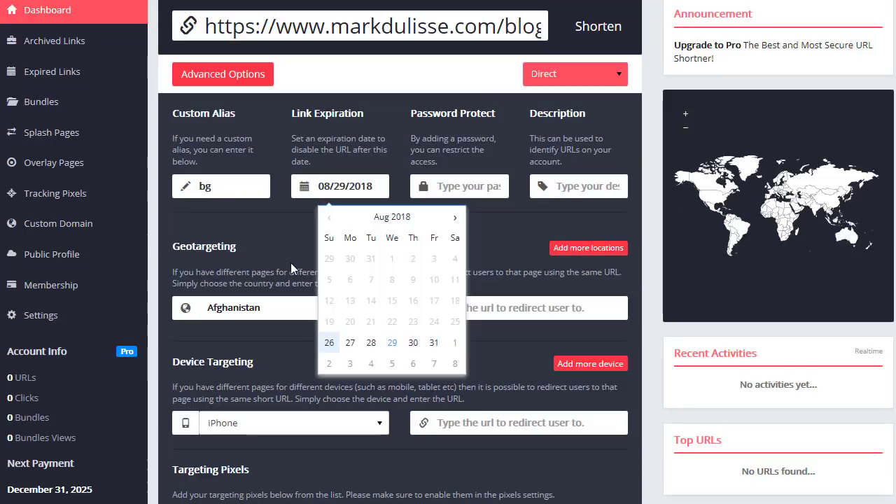
left_click(329, 342)
left_click(295, 215)
left_click(363, 186)
left_click_drag(371, 186, 312, 188)
key("BackSpace")
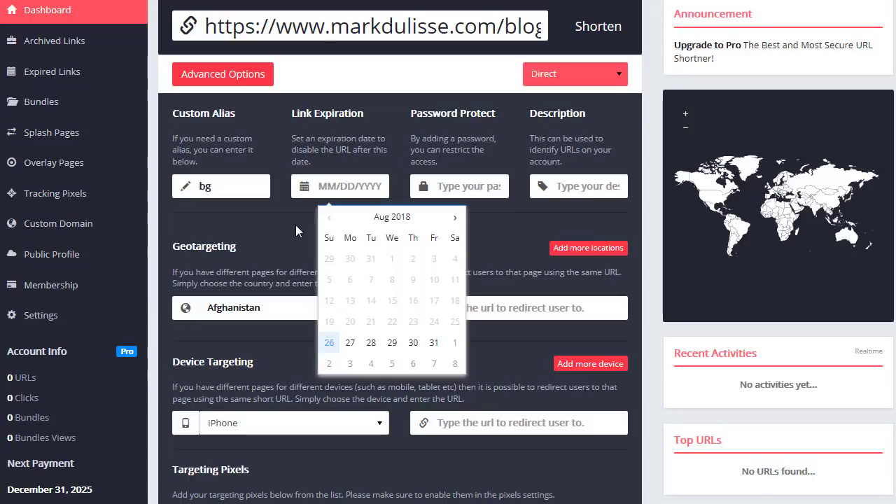
left_click(299, 231)
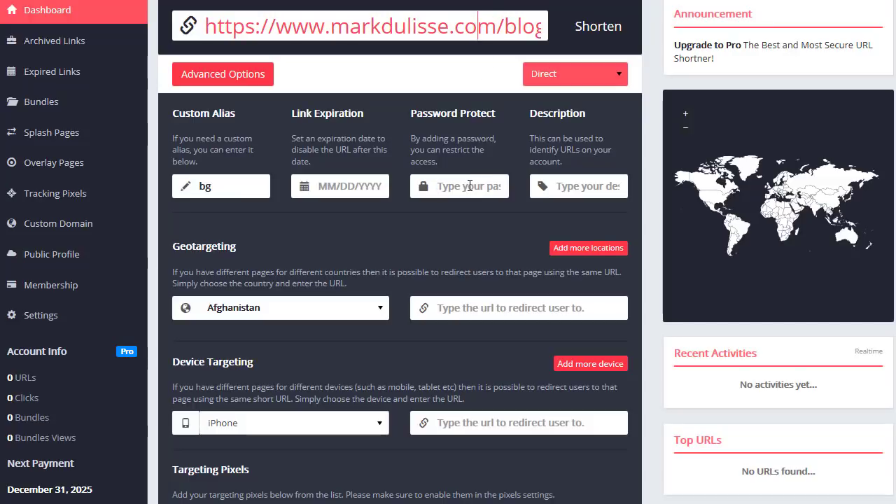
left_click(469, 185)
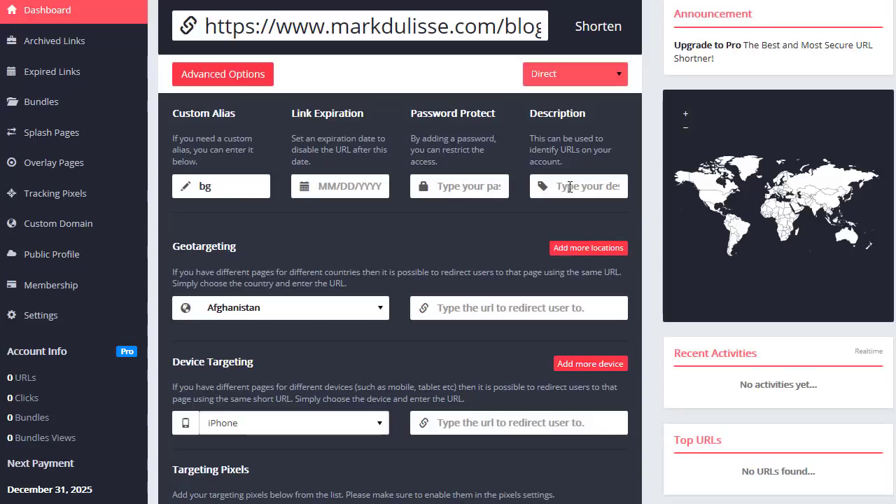
- Set a United States geotargeting rule with redirect URL '#'
scroll(460, 220, "down", 1)
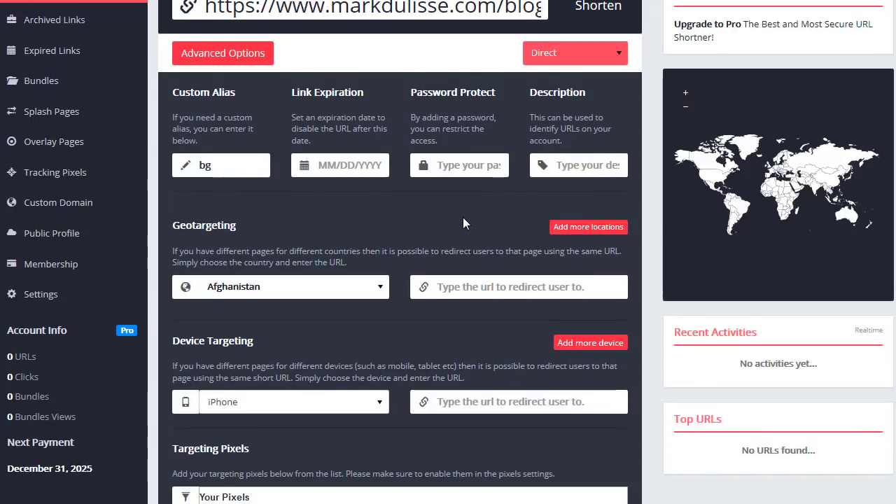
scroll(357, 208, "down", 1)
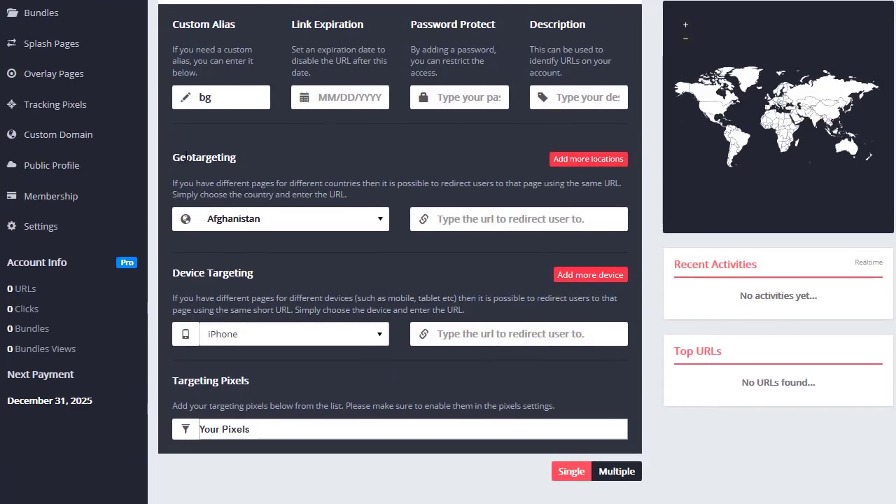
left_click(477, 218)
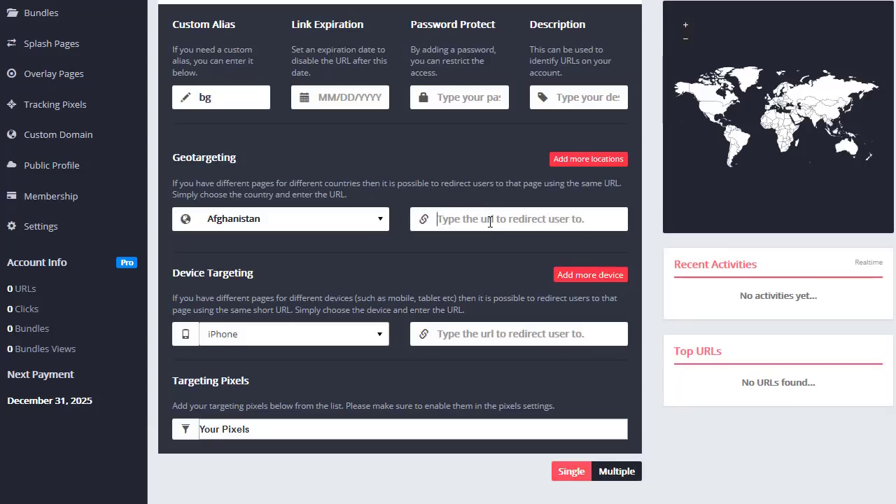
scroll(387, 223, "up", 1)
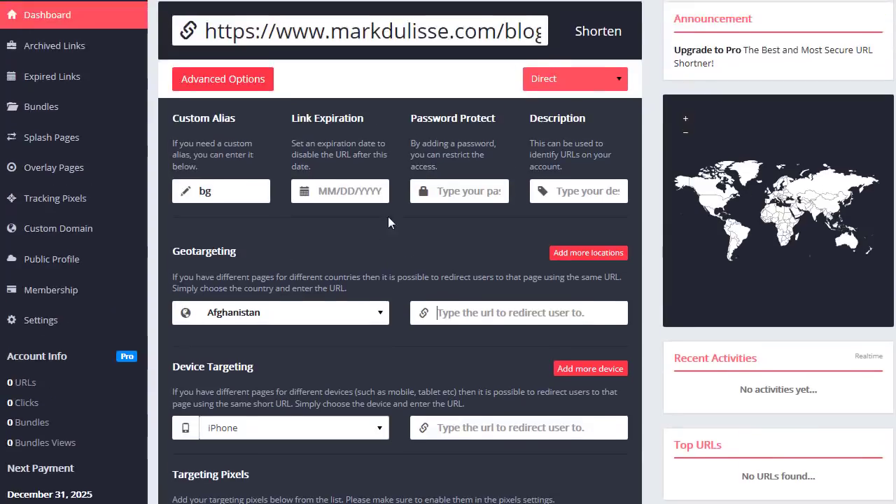
scroll(388, 222, "up", 1)
left_click_drag(419, 93, 571, 110)
scroll(381, 244, "down", 2)
left_click(381, 381)
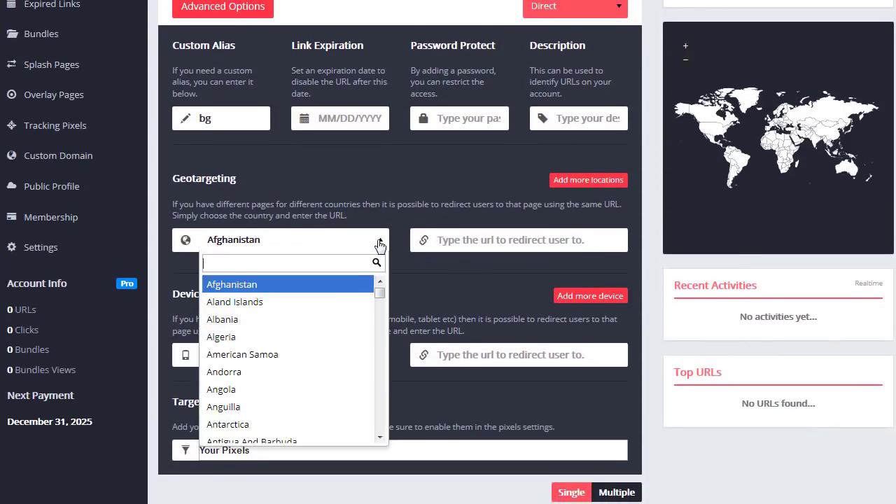
scroll(310, 320, "down", 1)
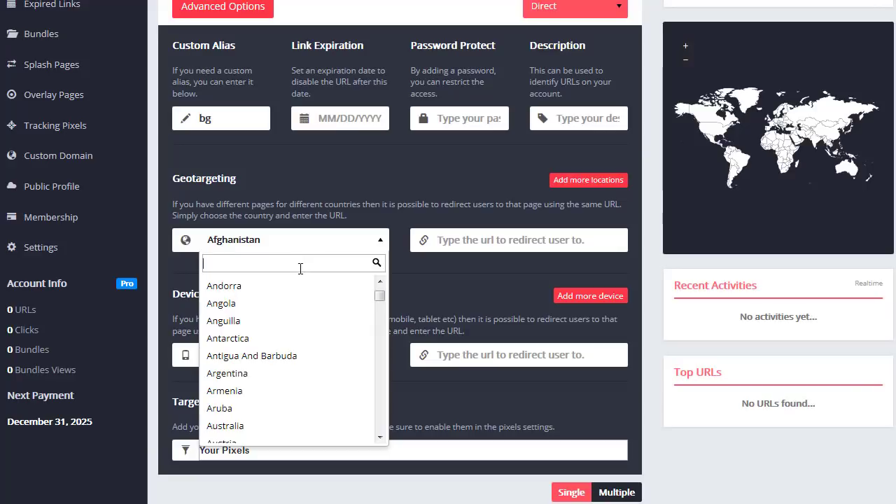
type("uni")
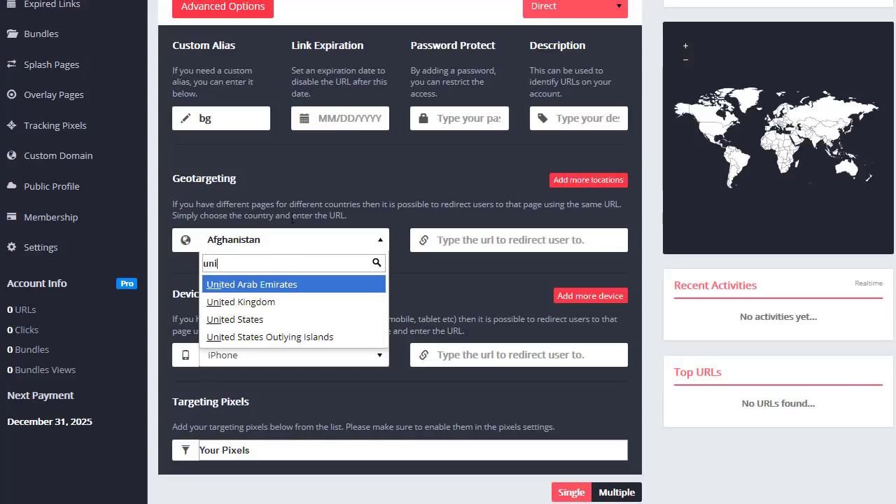
left_click(260, 320)
left_click(491, 238)
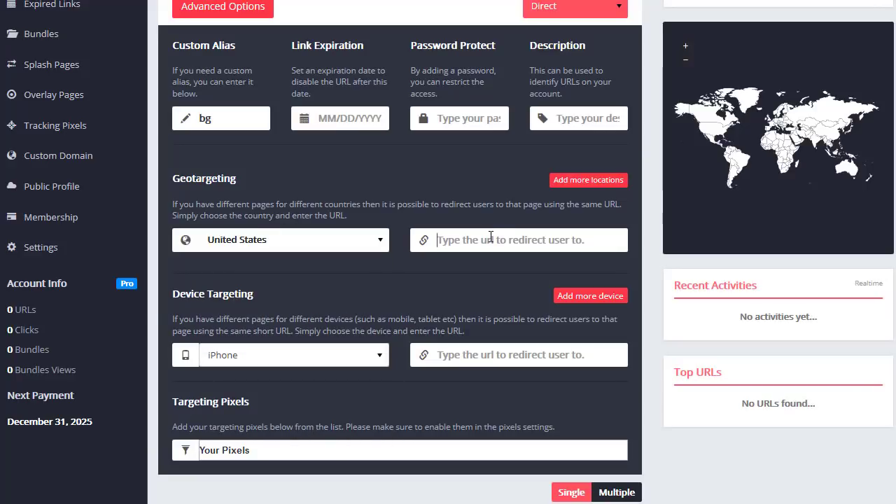
type("#")
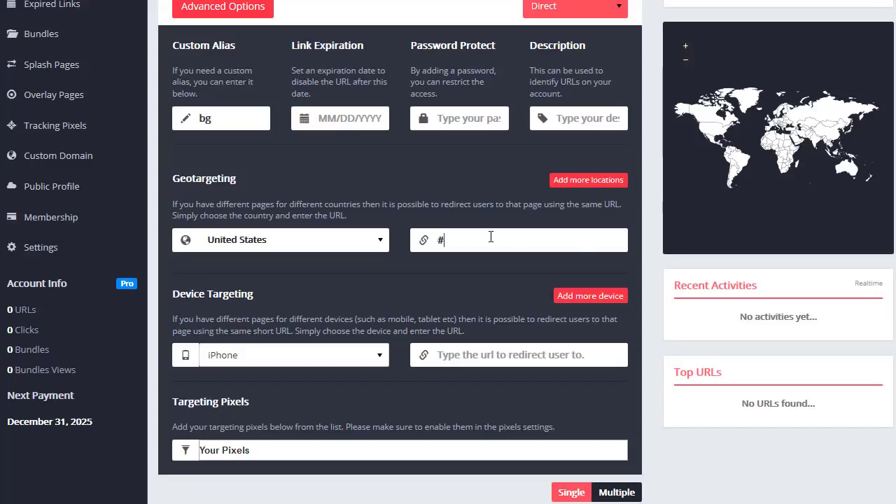
- Add a second geotargeting rule for United Kingdom redirecting to '#'
left_click(592, 182)
left_click(315, 275)
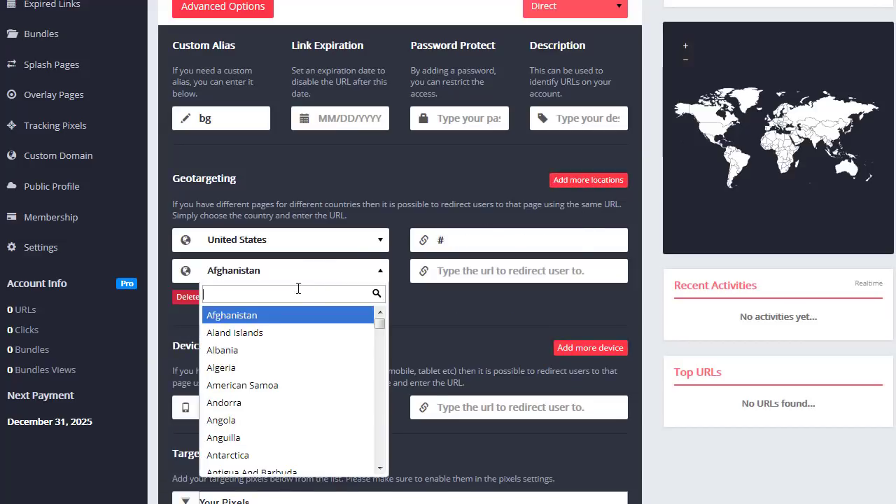
type("uk")
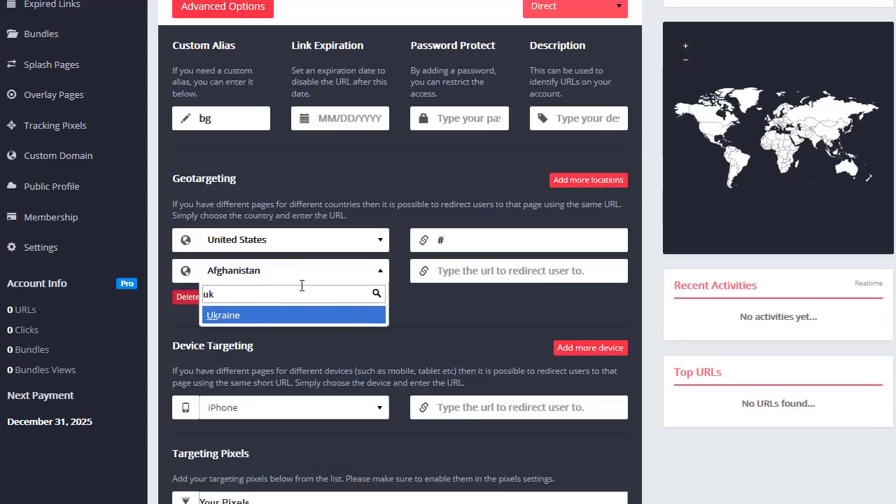
key("BackSpace")
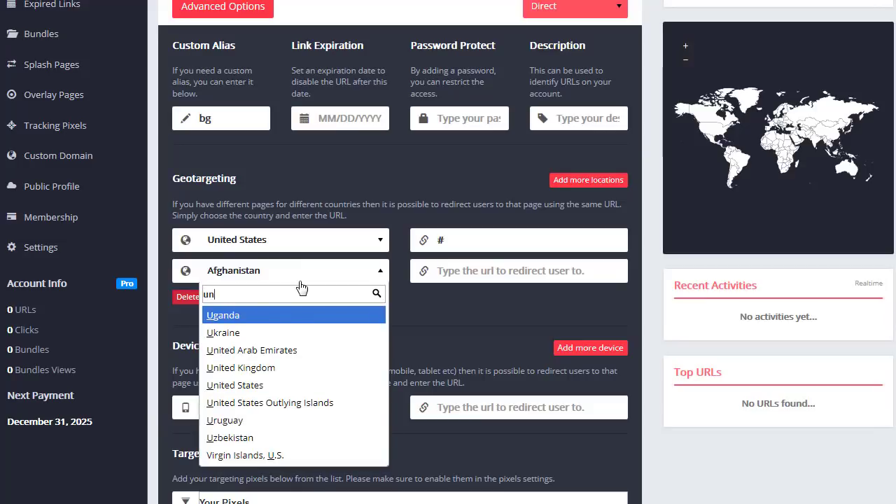
type("n")
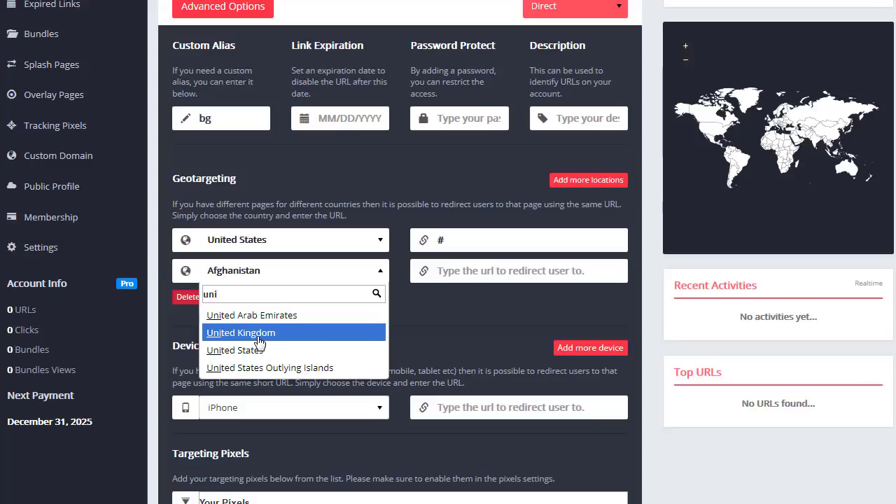
left_click(256, 334)
left_click(464, 271)
type("#")
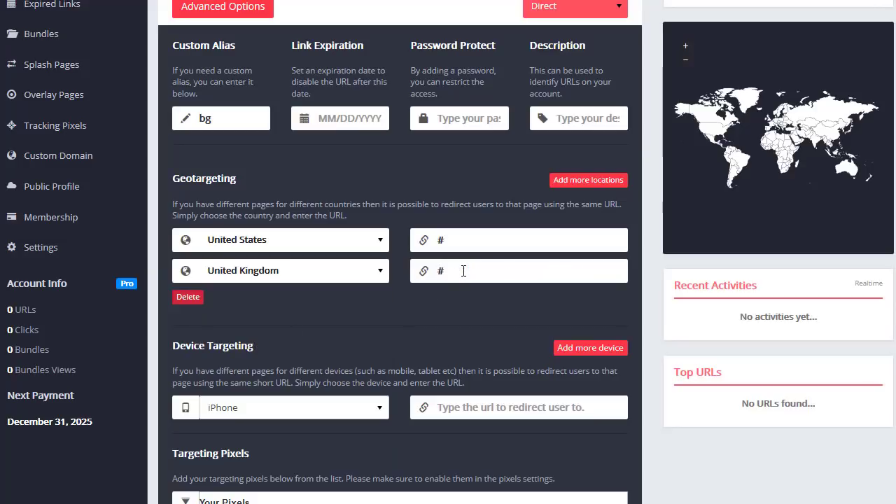
- Delete the extra Afghanistan and United Kingdom rows and erase the '#' from the US redirect
left_click(589, 180)
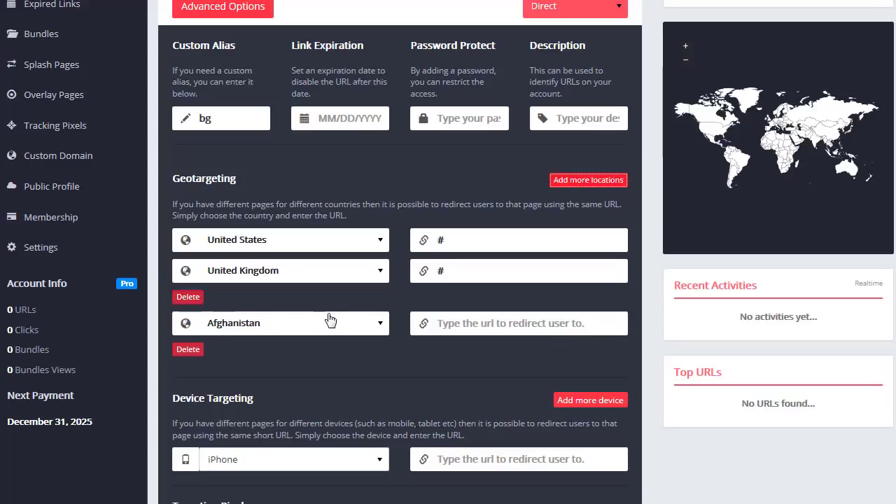
left_click(187, 349)
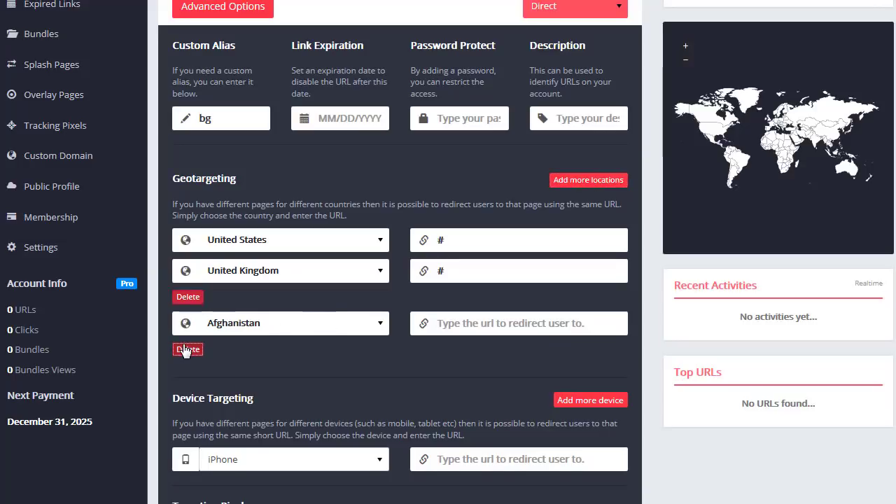
left_click(189, 297)
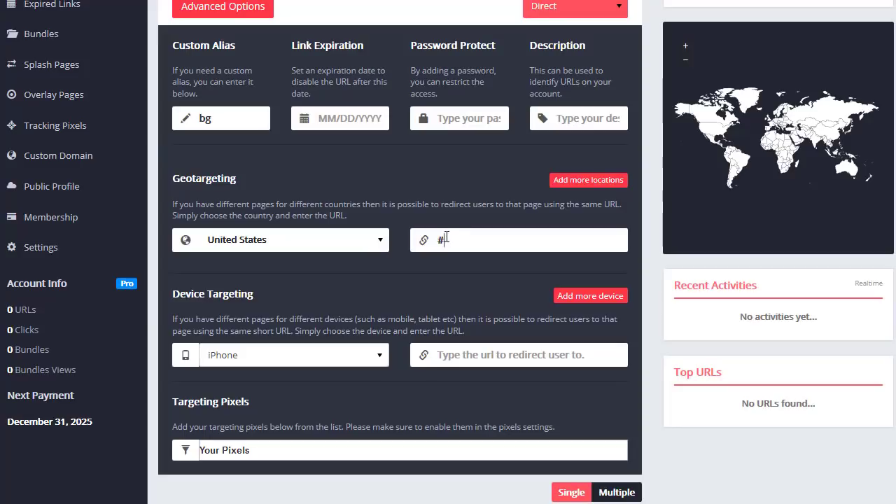
key("BackSpace")
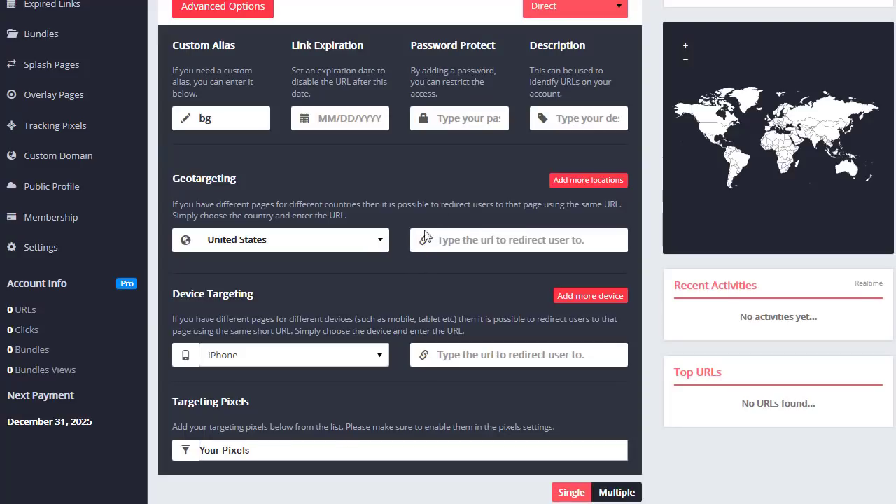
scroll(457, 139, "down", 1)
scroll(500, 135, "down", 1)
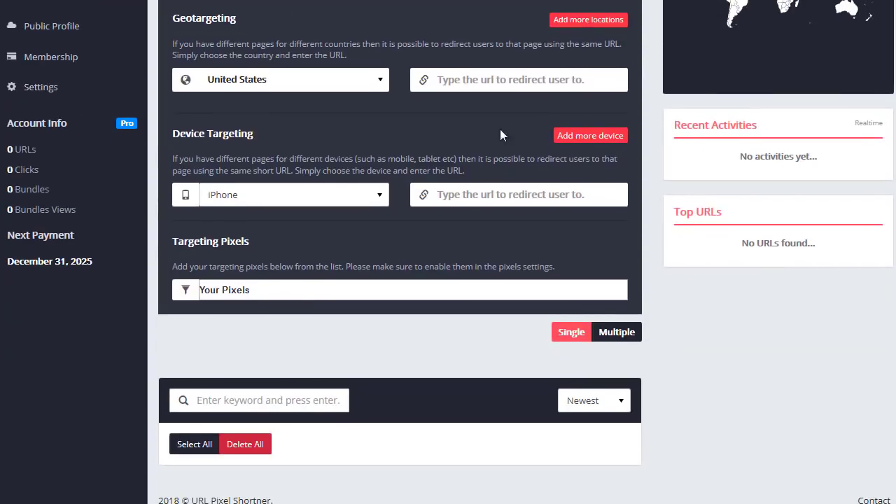
scroll(273, 136, "up", 4)
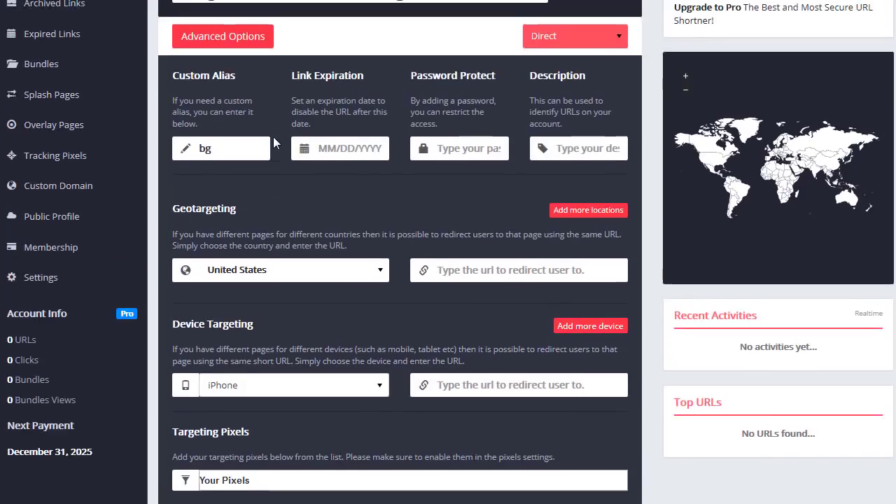
triple_click(402, 93)
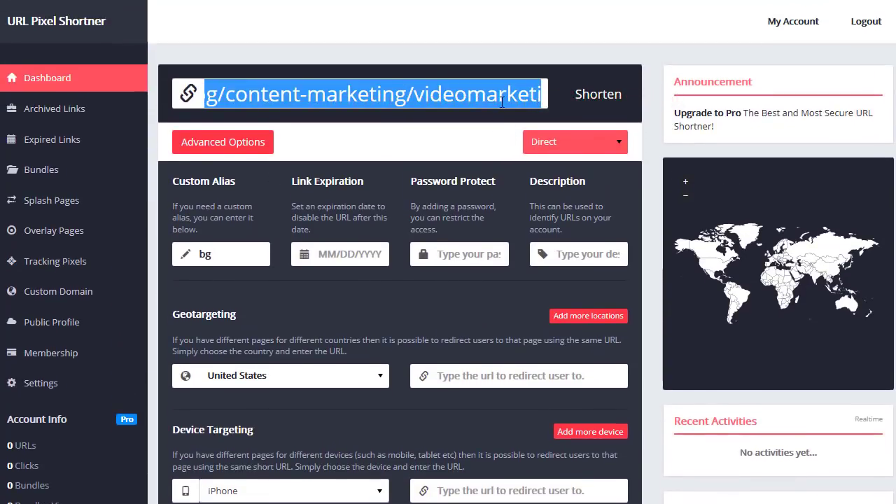
scroll(437, 204, "down", 1)
scroll(437, 205, "down", 1)
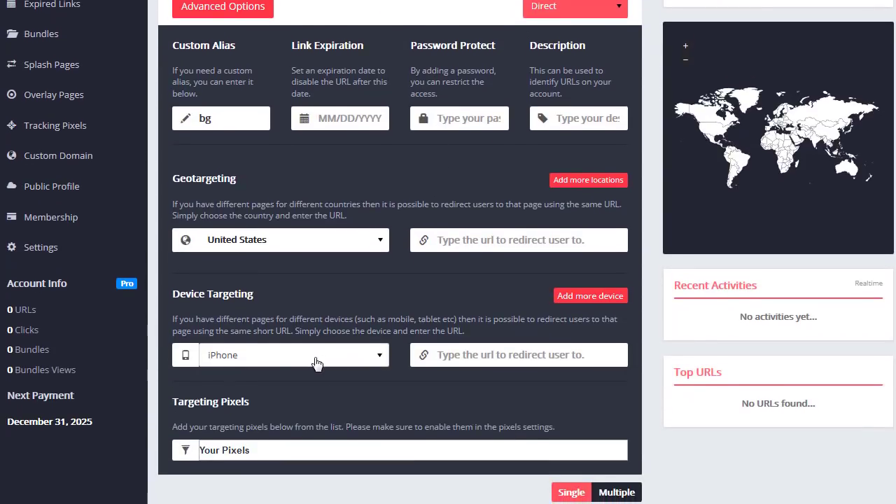
left_click(315, 362)
left_click(465, 355)
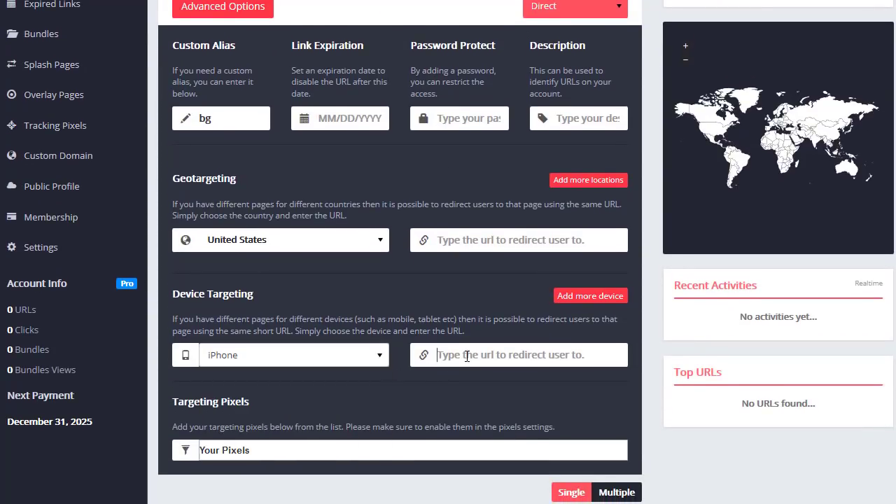
left_click(385, 359)
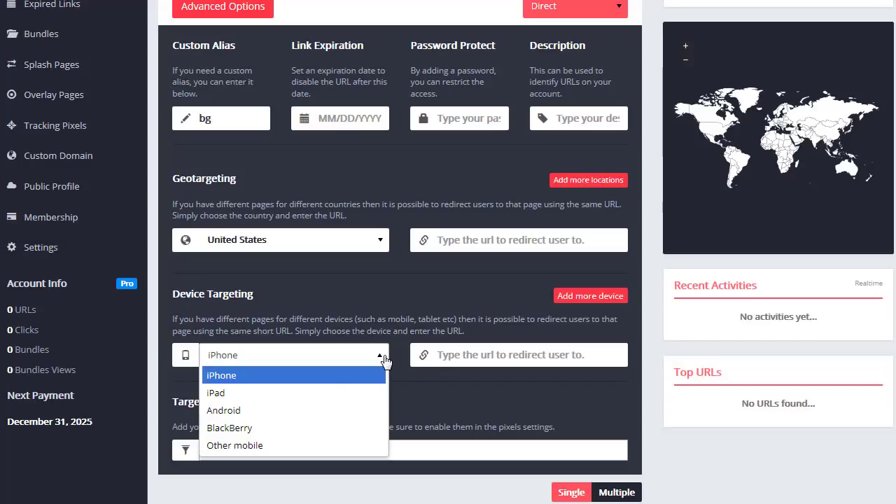
left_click(293, 394)
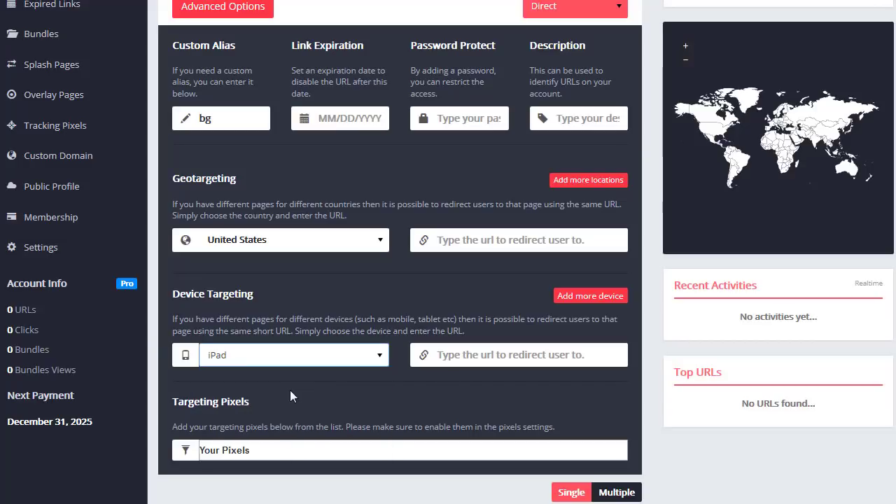
scroll(371, 233, "up", 2)
scroll(420, 119, "down", 4)
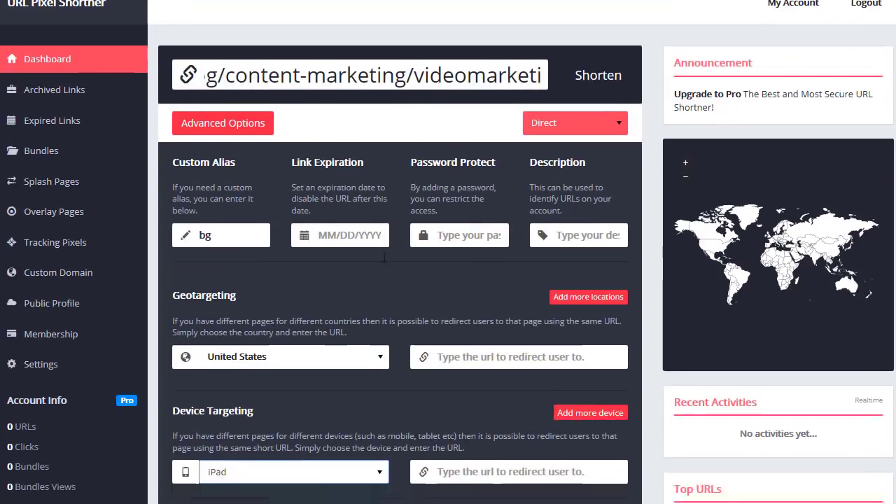
left_click(379, 219)
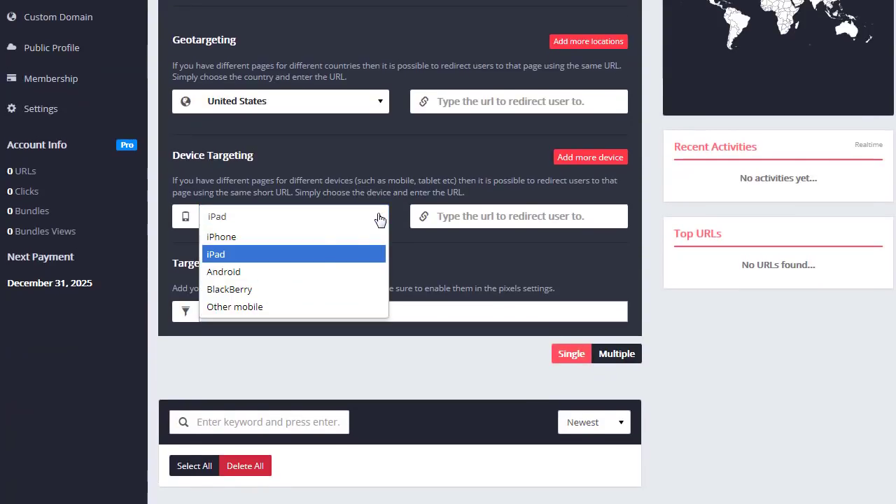
left_click(290, 308)
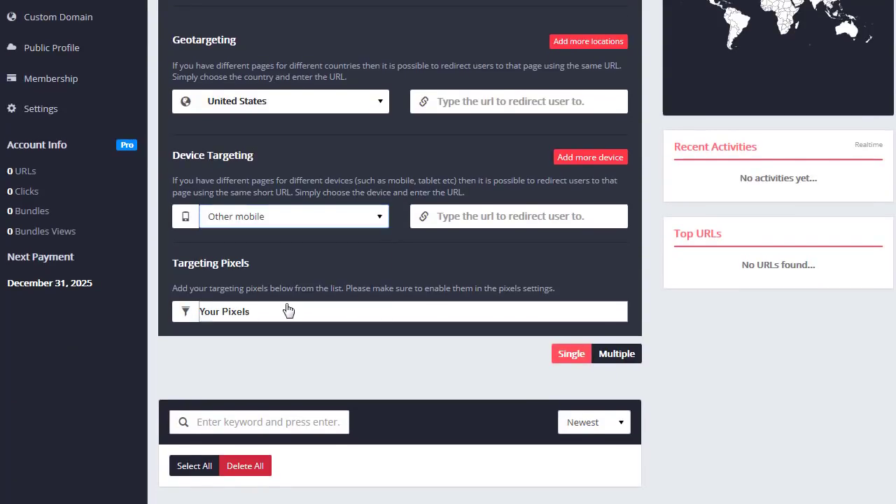
left_click(379, 217)
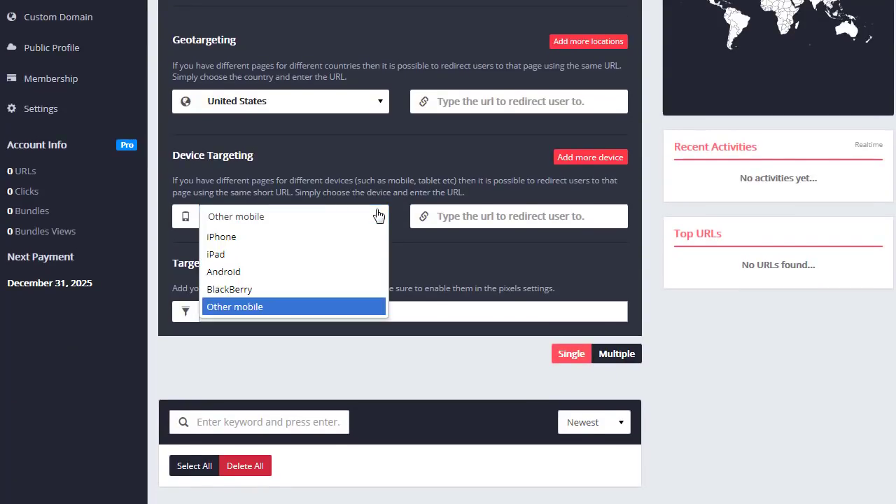
left_click(236, 241)
left_click(590, 157)
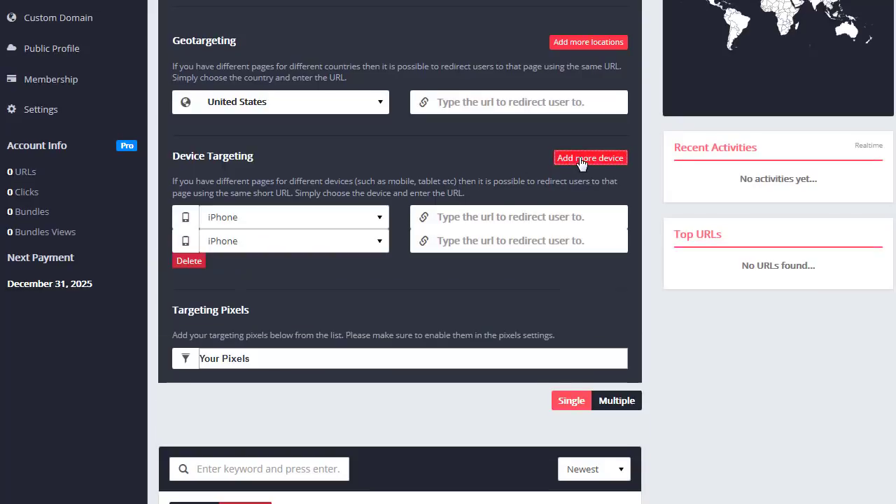
left_click(356, 245)
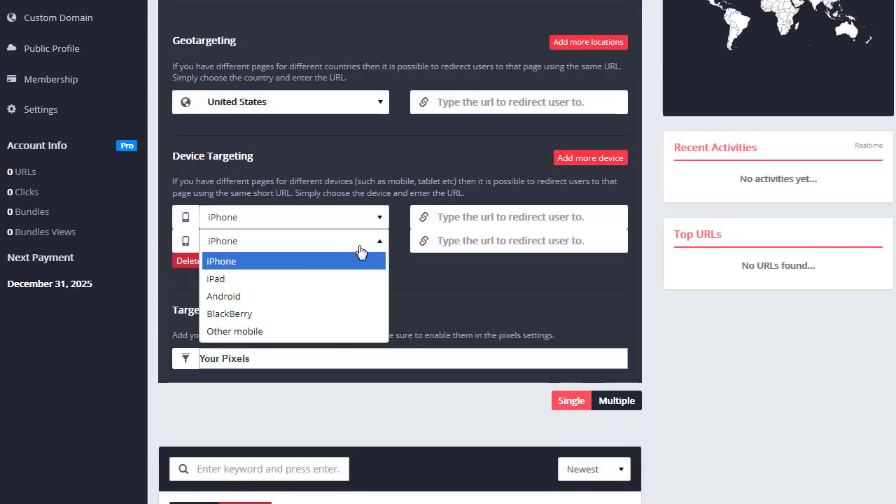
left_click(302, 319)
left_click(588, 161)
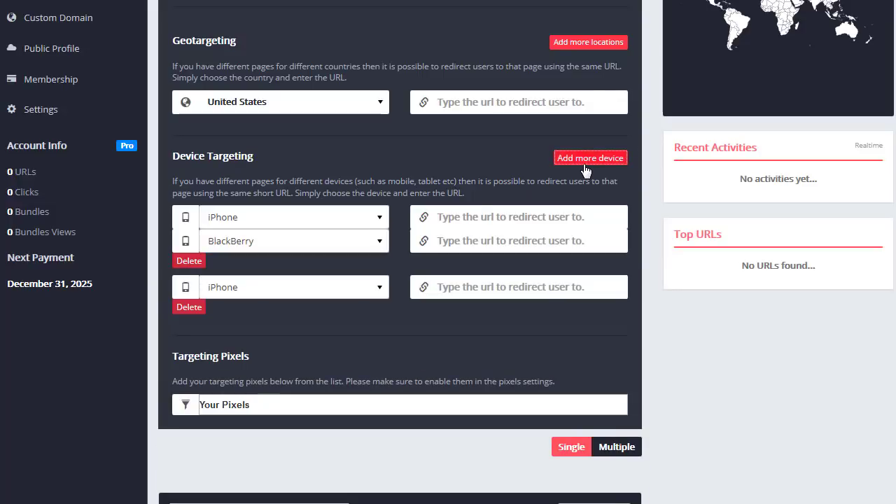
left_click(326, 292)
left_click(291, 365)
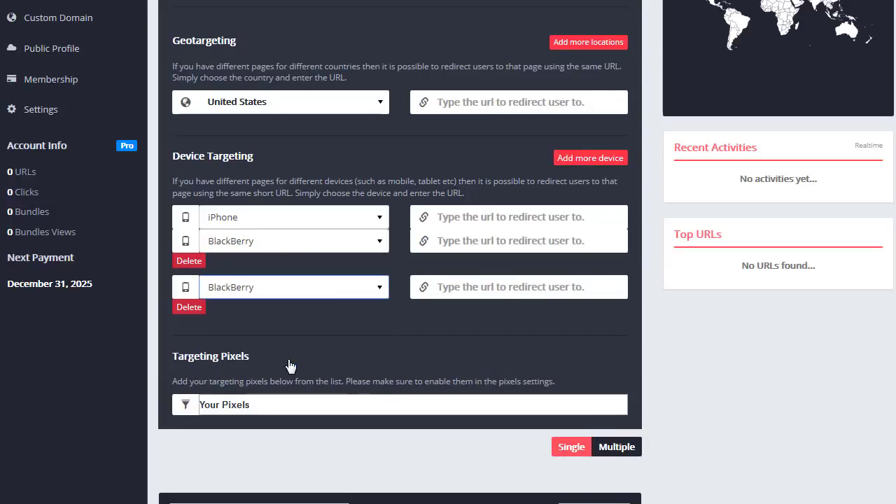
left_click(325, 293)
left_click(305, 326)
left_click(193, 307)
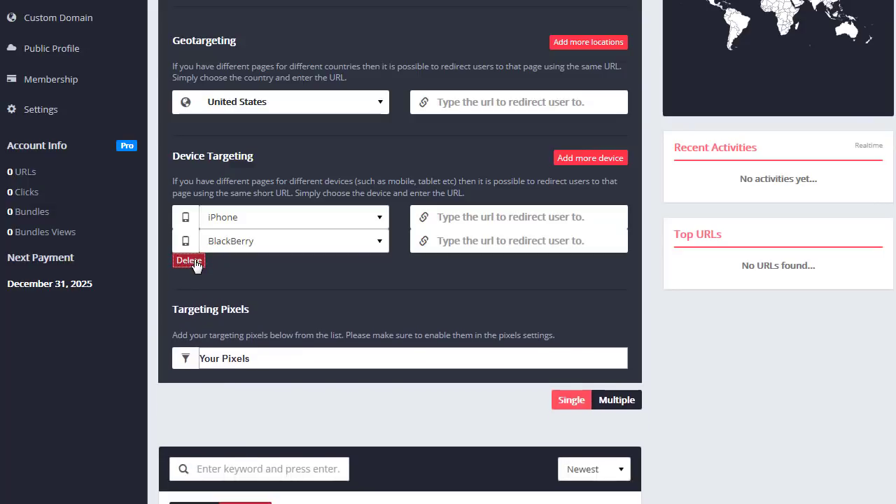
left_click(189, 261)
- Attach the FB Campaign pixel plus the Adwords and LinkedIn Make Money Online Campaign pixels
scroll(472, 203, "down", 2)
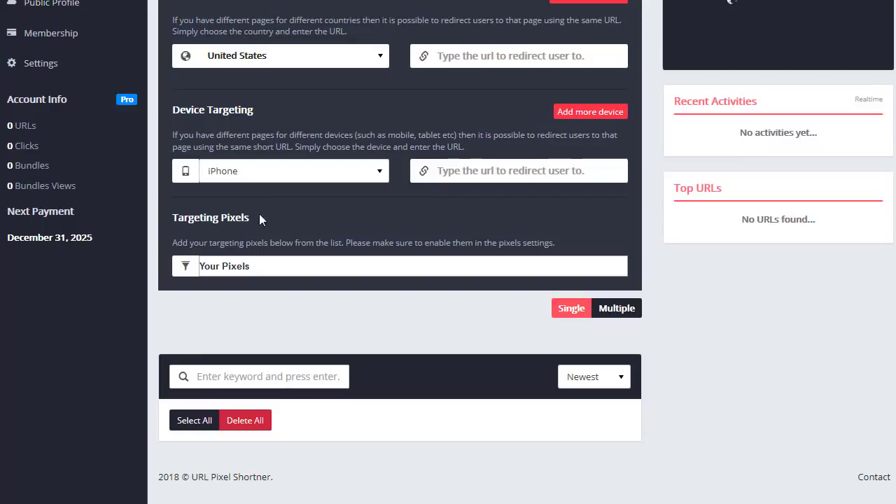
scroll(292, 201, "up", 5)
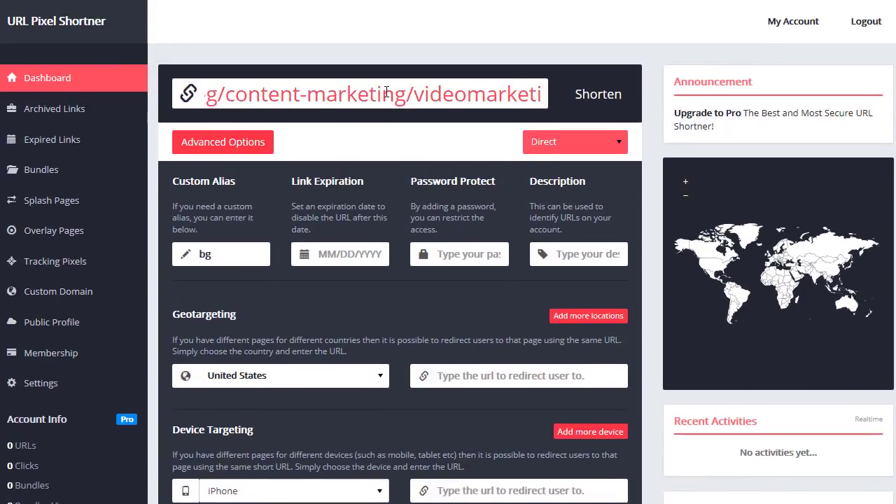
scroll(403, 133, "down", 5)
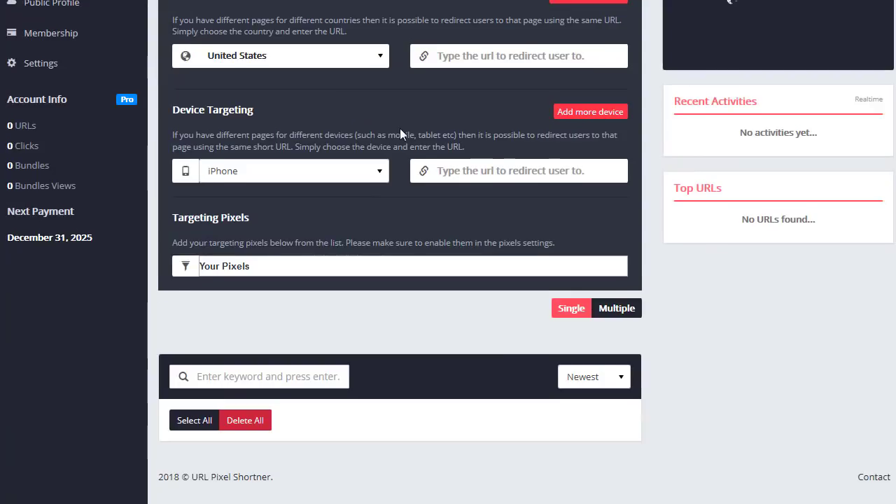
left_click(372, 266)
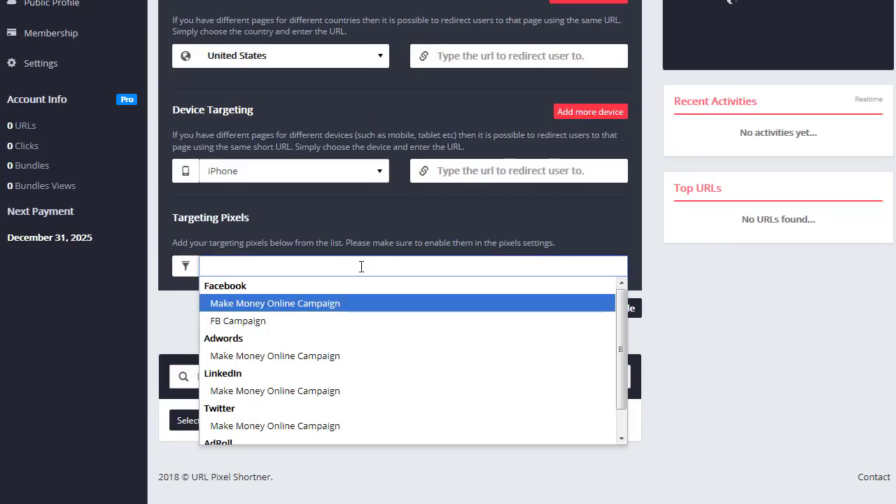
left_click(237, 321)
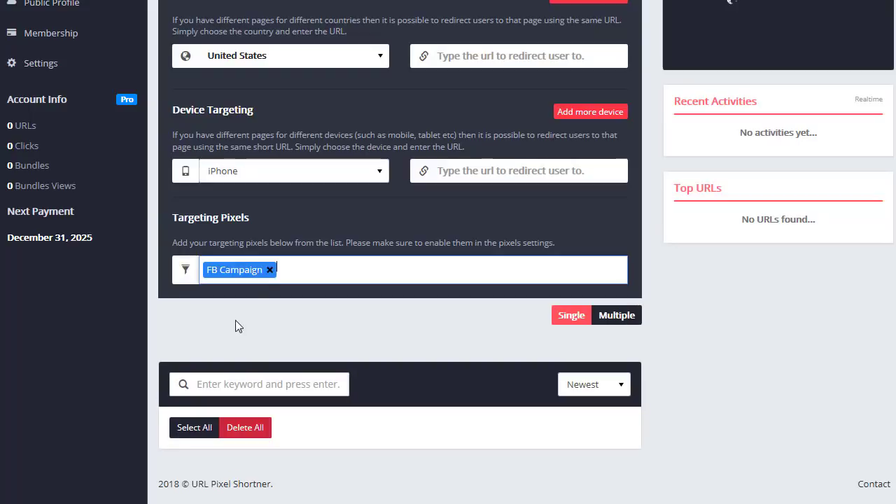
left_click(320, 270)
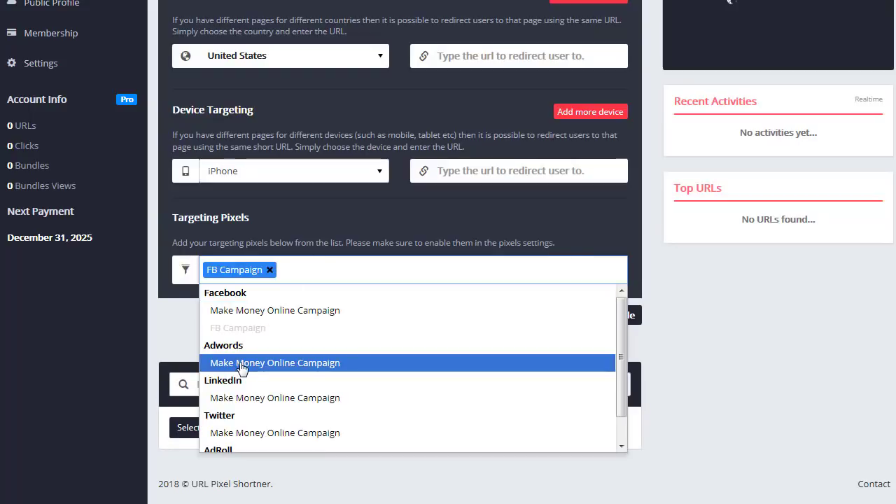
left_click(242, 364)
left_click(451, 271)
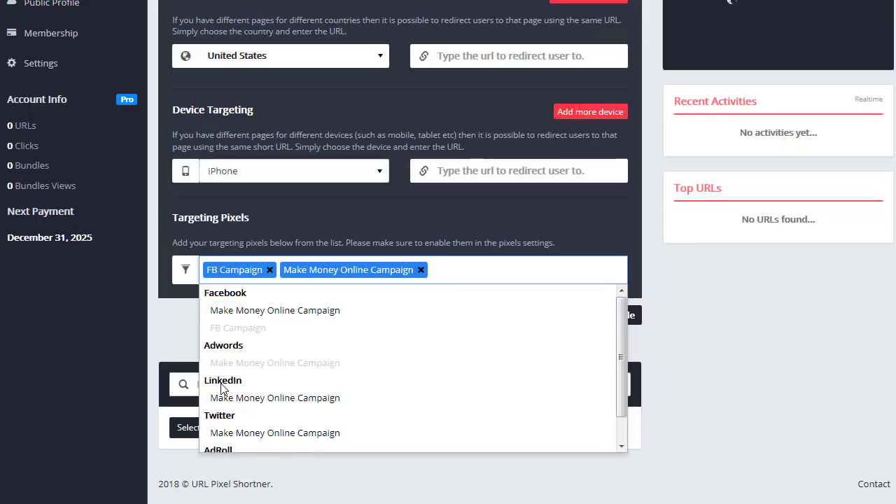
left_click(301, 399)
- Add the Twitter, AdRoll and Facebook Make Money Online Campaign pixels as well
left_click(588, 271)
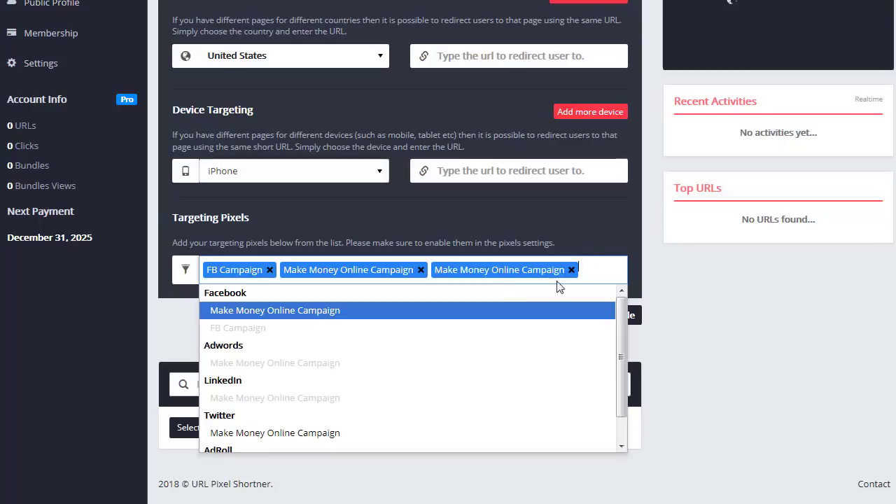
scroll(498, 304, "down", 1)
left_click(290, 408)
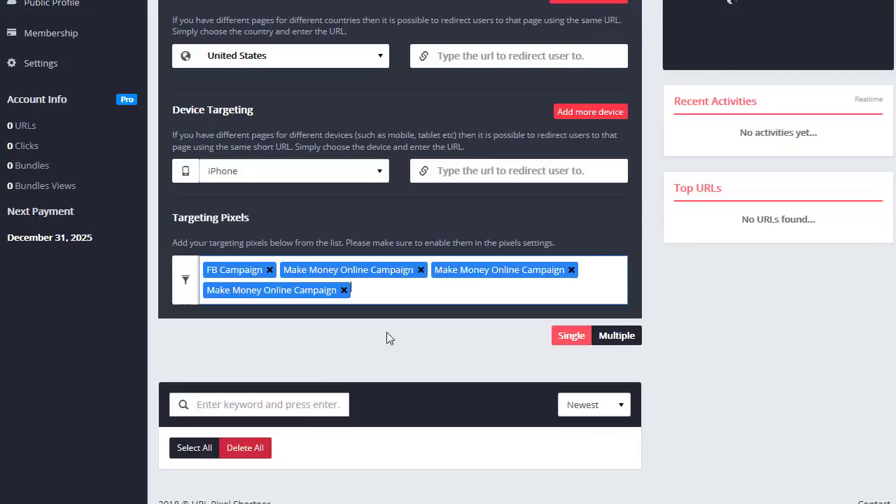
left_click(401, 283)
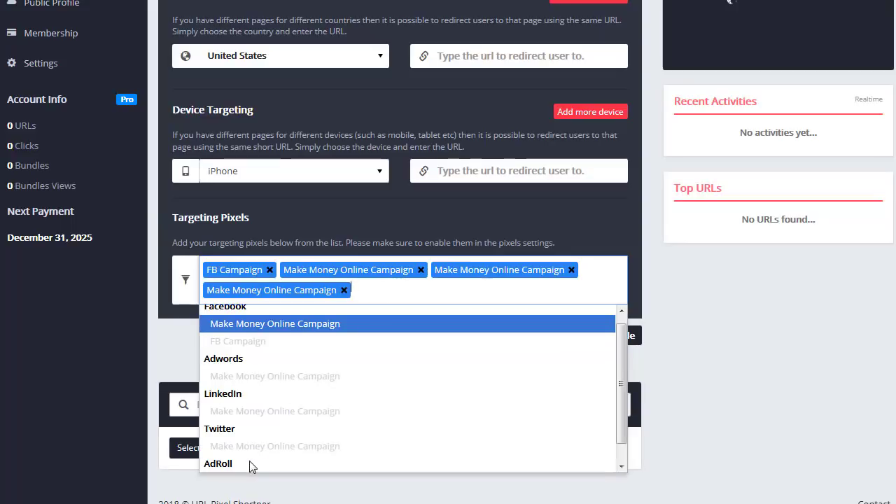
scroll(238, 464, "down", 1)
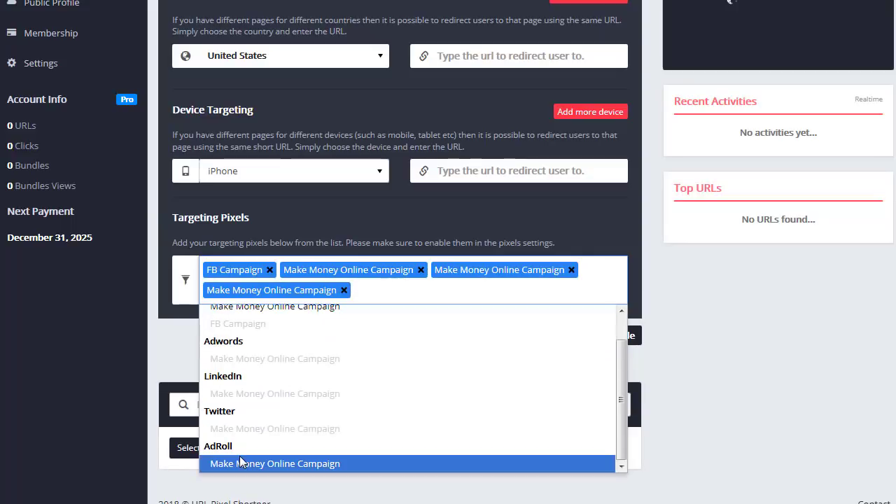
left_click(241, 462)
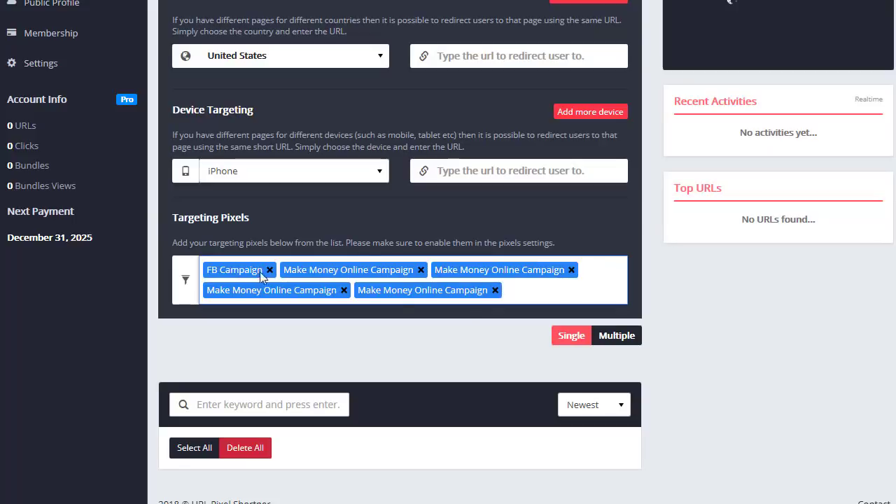
left_click(521, 295)
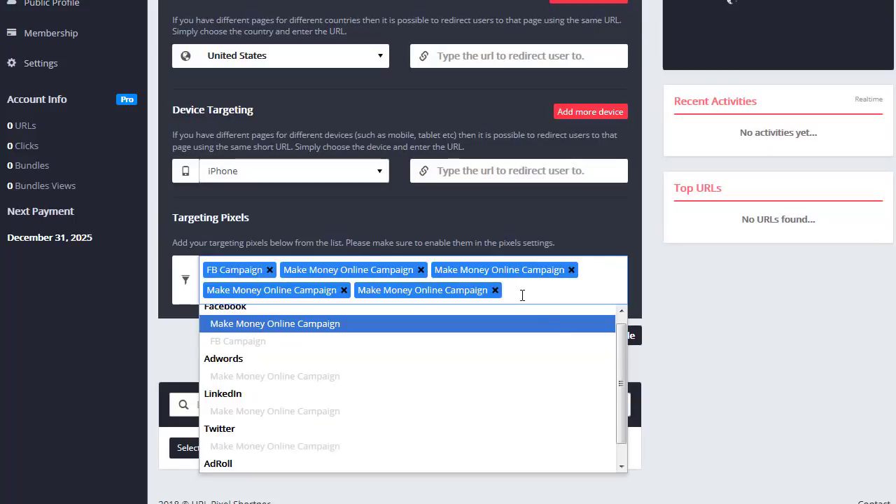
left_click_drag(615, 380, 619, 367)
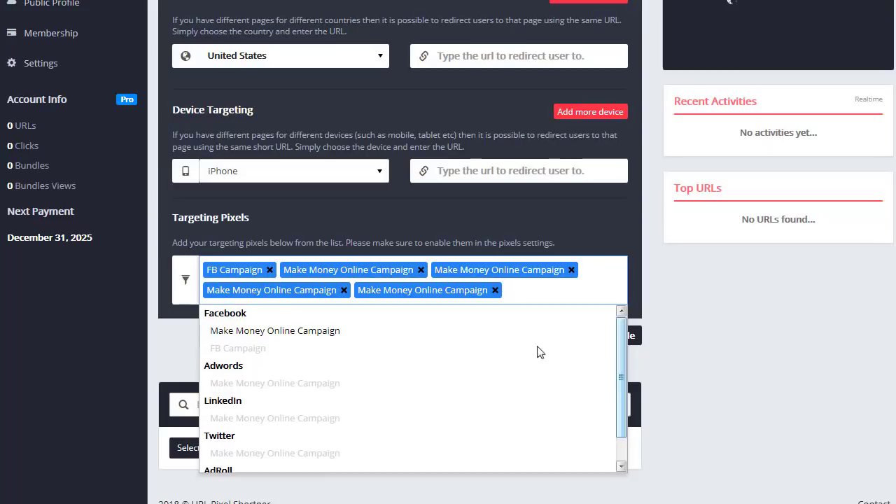
left_click(297, 331)
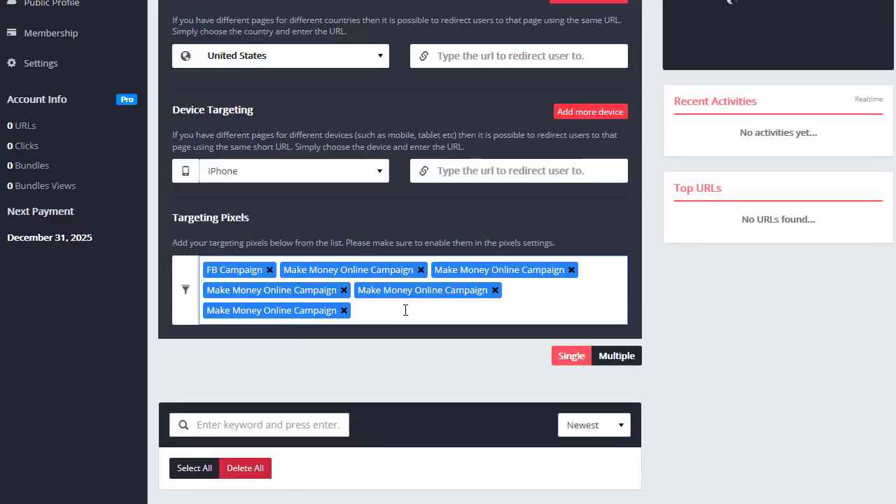
scroll(405, 310, "up", 5)
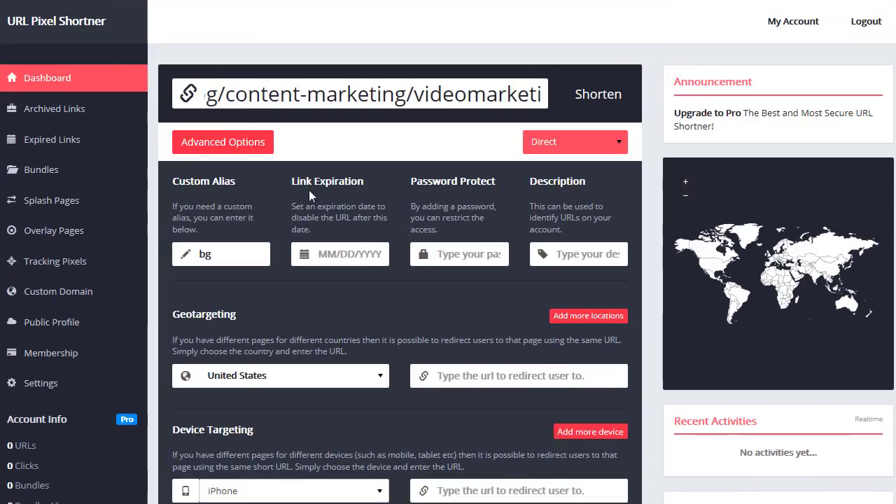
- Retype the custom alias as 'blog' and shorten the markdulisse.com post link
double_click(193, 257)
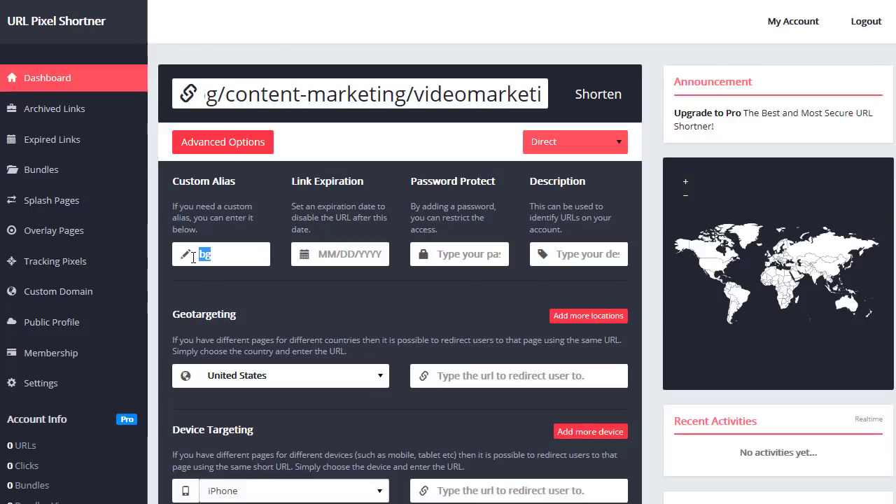
left_click(234, 259)
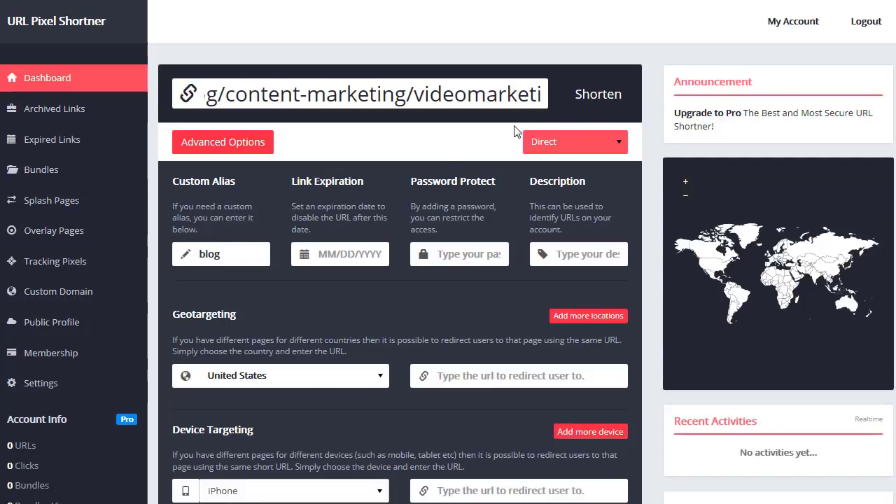
left_click(597, 98)
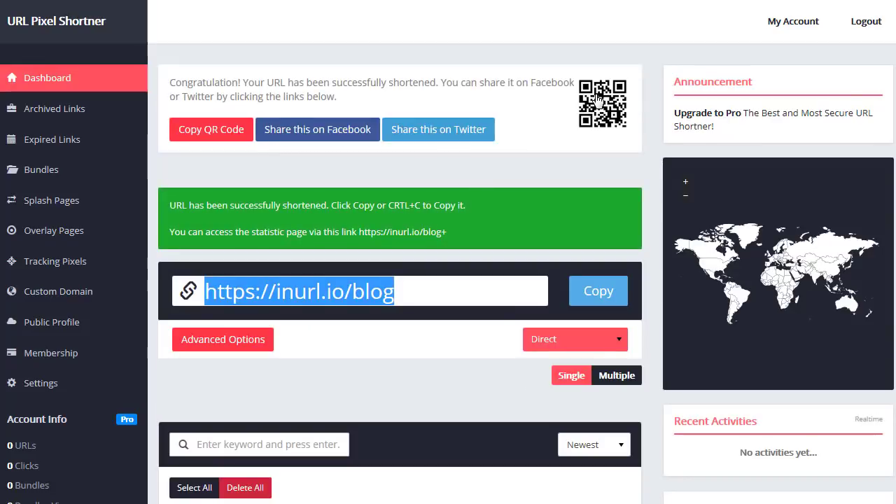
left_click(406, 285)
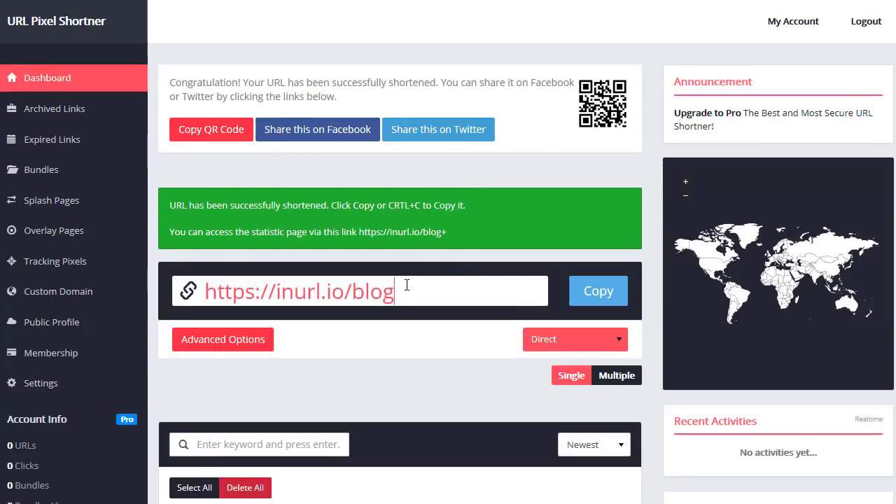
left_click_drag(398, 290, 175, 294)
left_click(236, 294)
left_click_drag(345, 291, 272, 294)
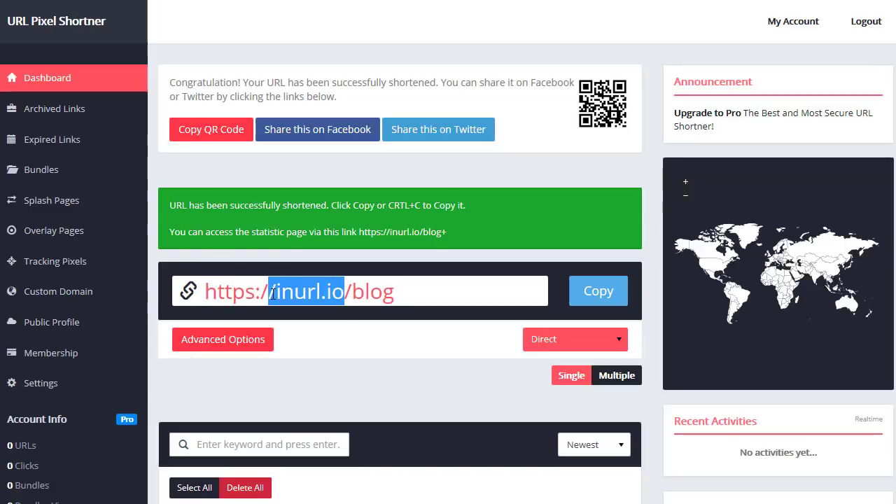
left_click(402, 290)
left_click_drag(402, 291, 190, 293)
left_click(448, 292)
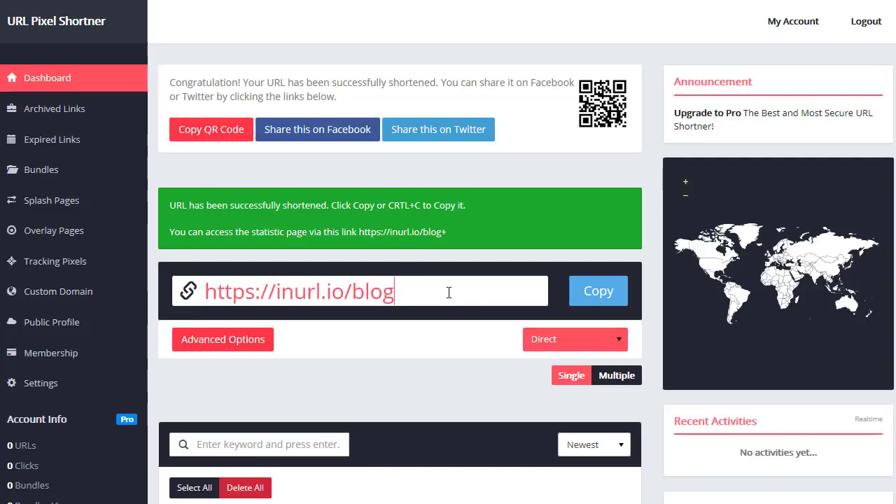
left_click(594, 299)
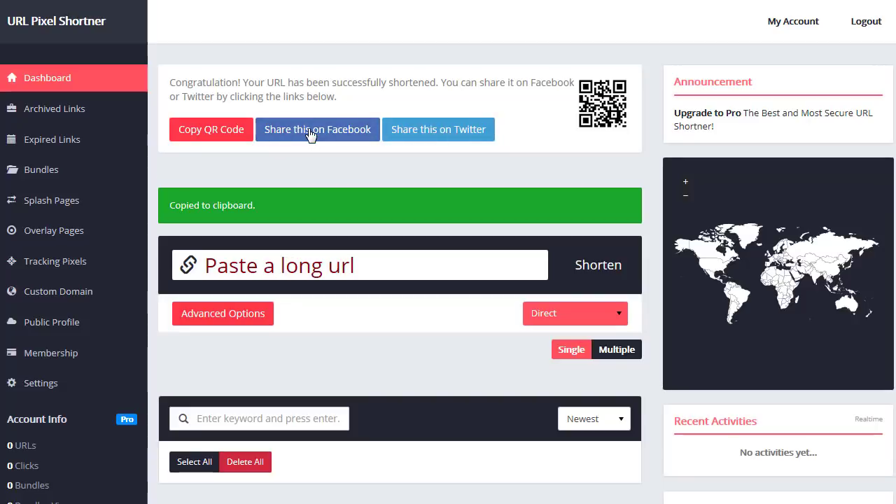
left_click(310, 135)
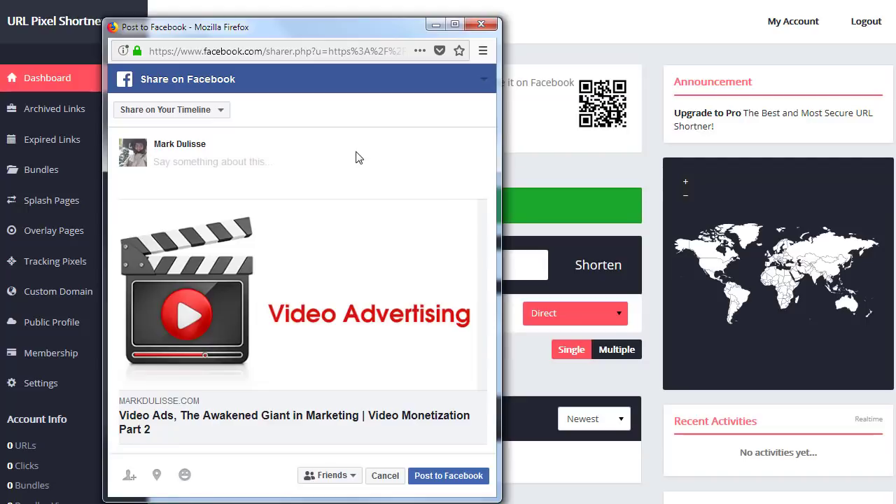
left_click(481, 26)
left_click(303, 252)
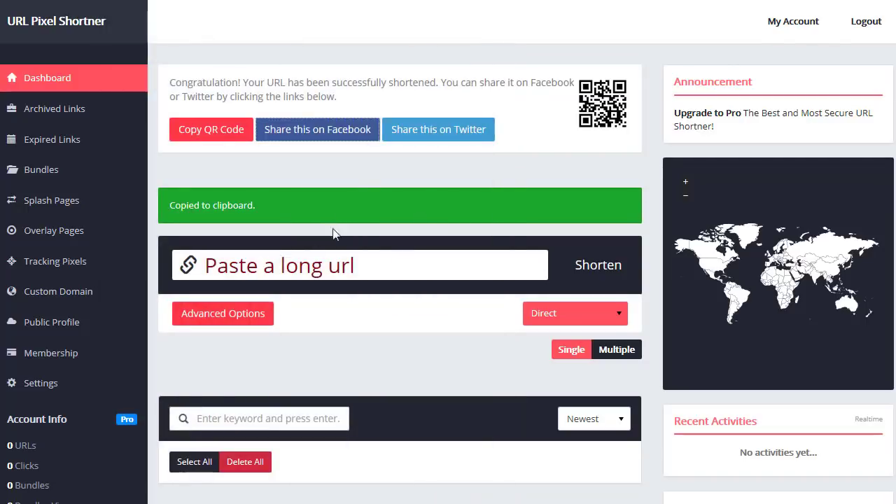
left_click(425, 137)
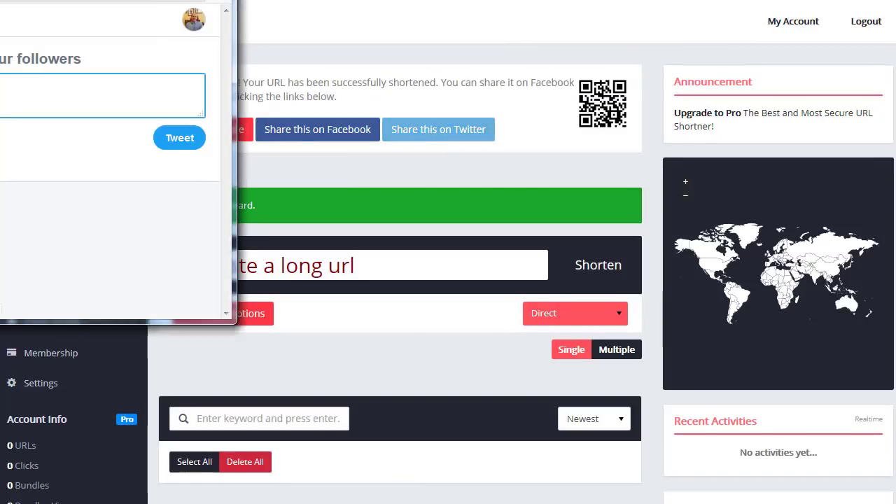
left_click_drag(112, 0, 325, 31)
left_click_drag(182, 137, 83, 139)
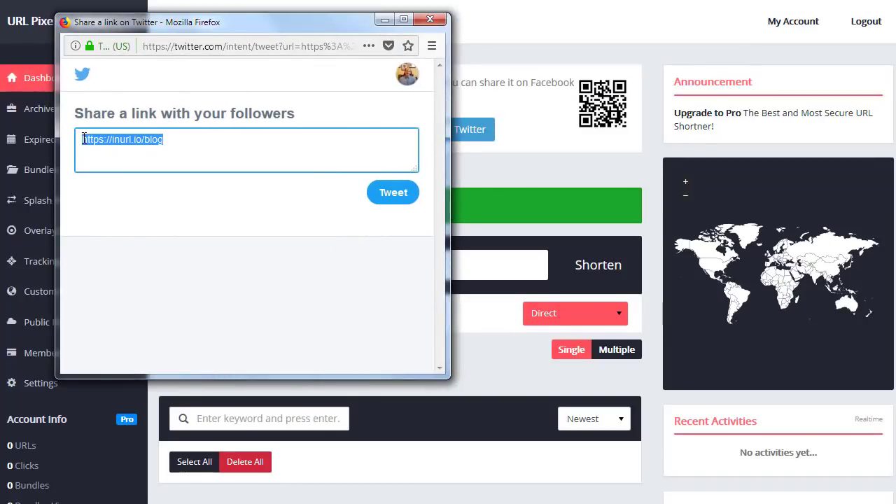
left_click(430, 19)
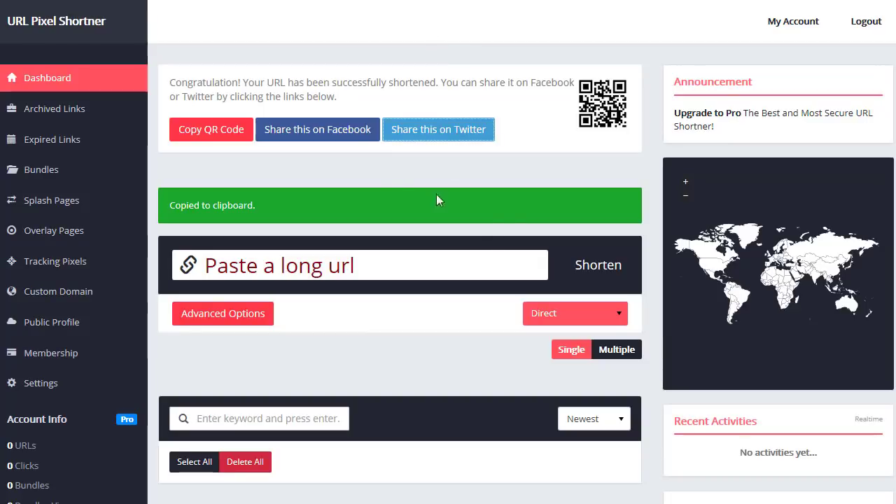
left_click(44, 80)
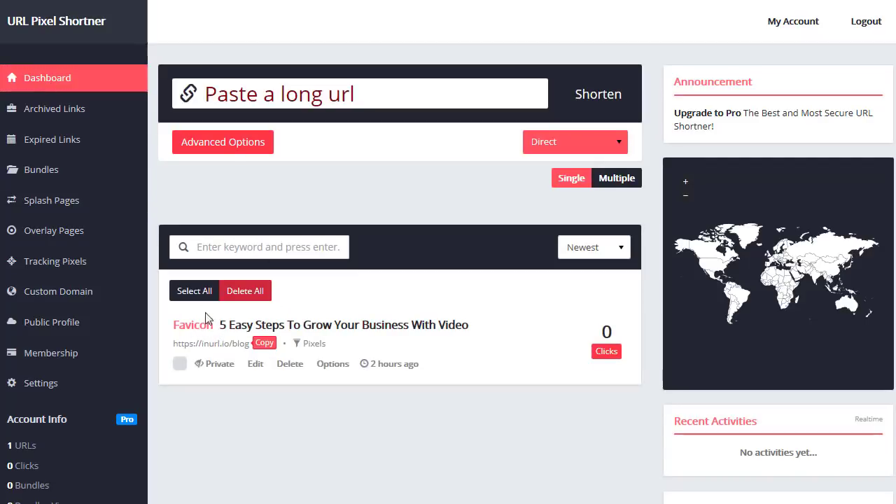
- Show the blog link's extra actions on the dashboard, then go to the public profile page
mouse_move(304, 347)
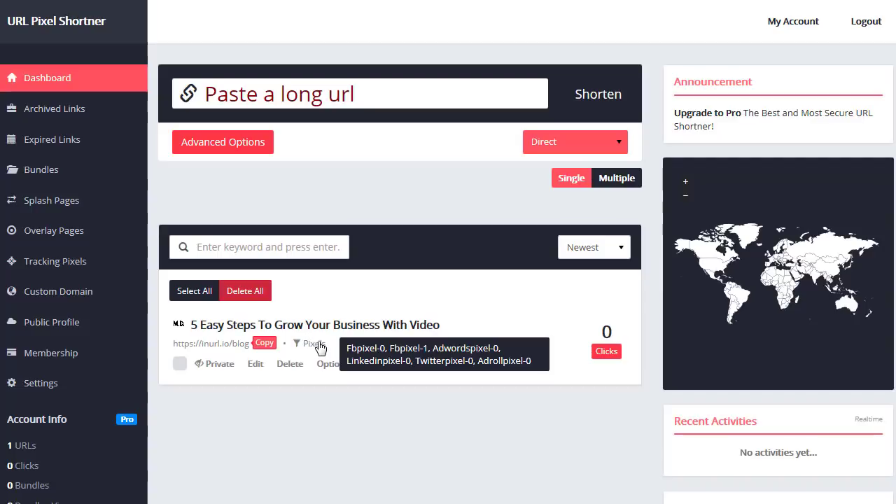
left_click(329, 365)
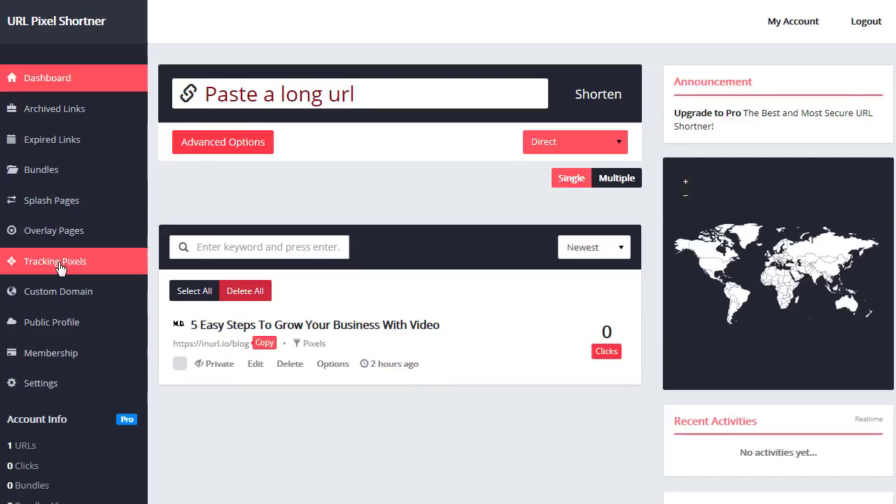
left_click(61, 329)
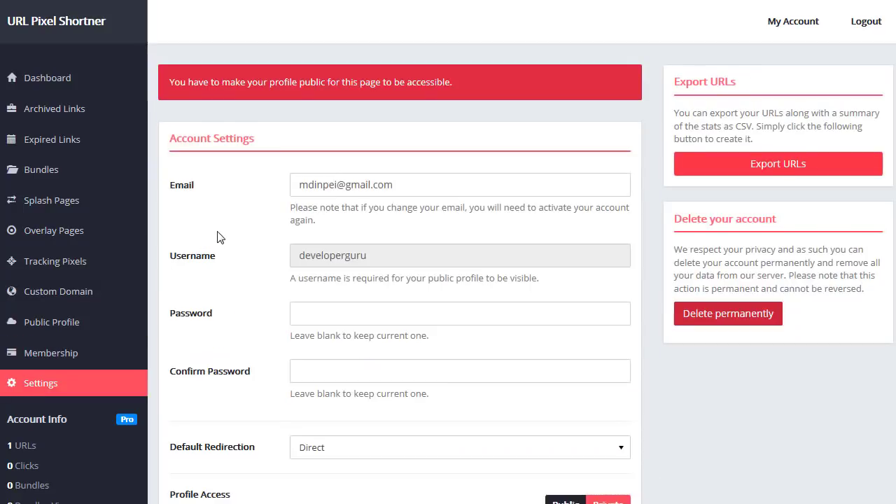
- Set Profile Access to public in the account settings
scroll(217, 236, "down", 2)
scroll(214, 210, "up", 2)
scroll(253, 174, "down", 2)
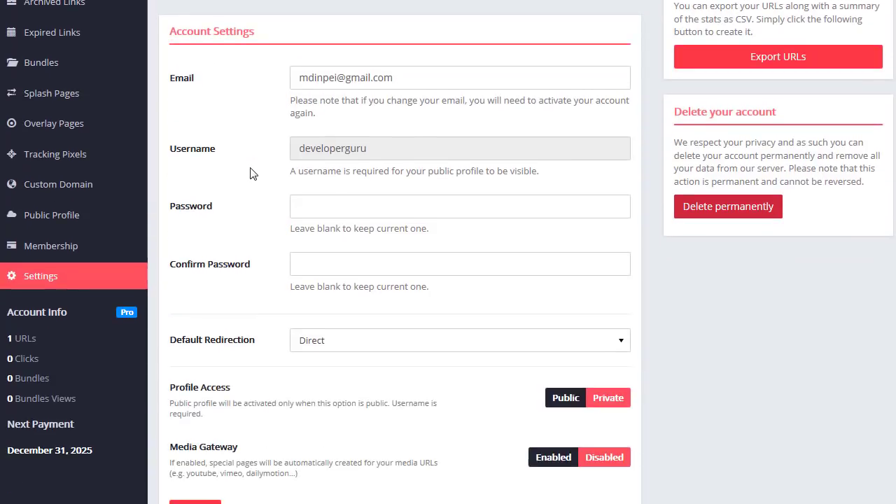
left_click_drag(227, 387, 175, 387)
left_click(563, 398)
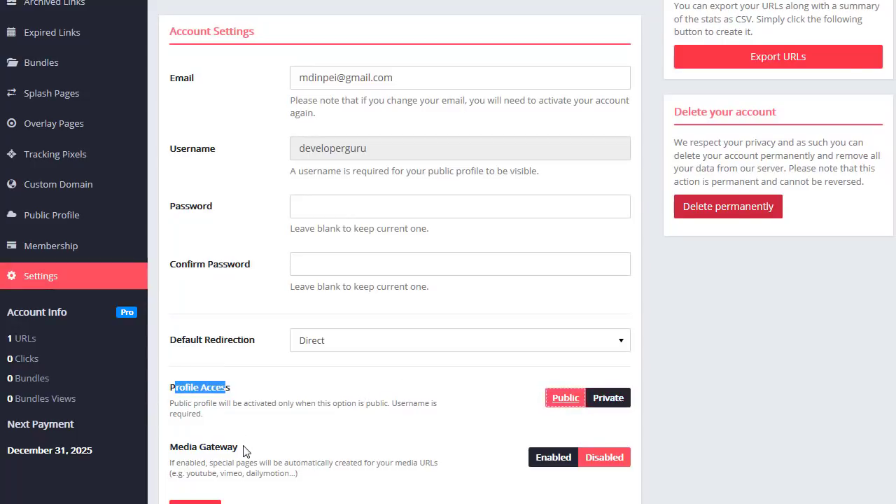
- Enable Media Gateway, save the settings, and view the public profile
left_click_drag(240, 446, 282, 474)
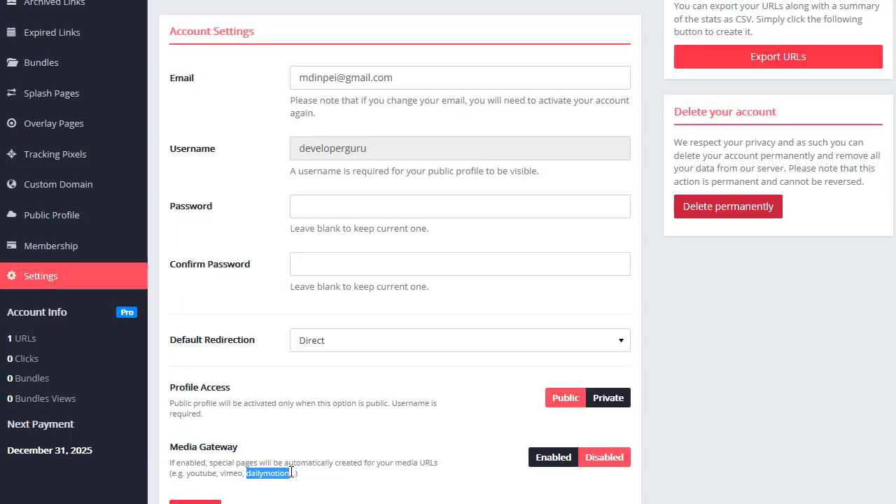
left_click(294, 469)
left_click_drag(291, 472, 251, 473)
left_click(559, 459)
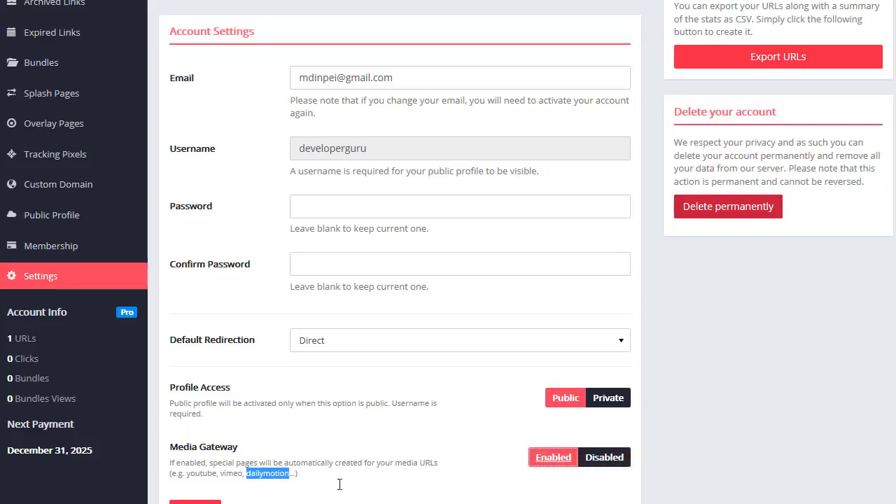
left_click(195, 501)
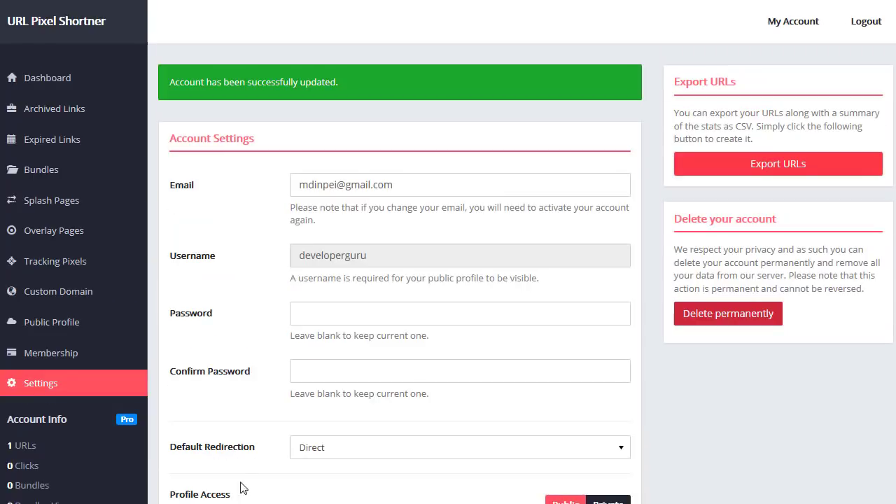
left_click(53, 326)
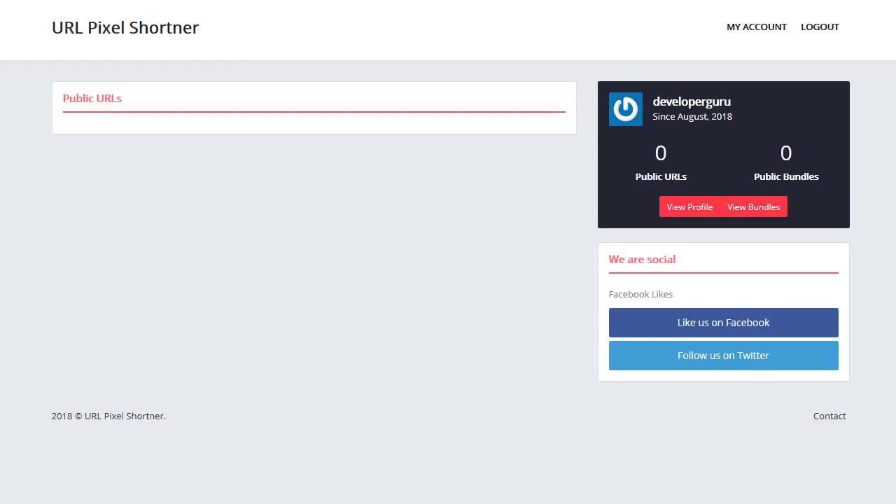
- Switch the blog link from Private to Public and recheck the public profile
left_click(750, 28)
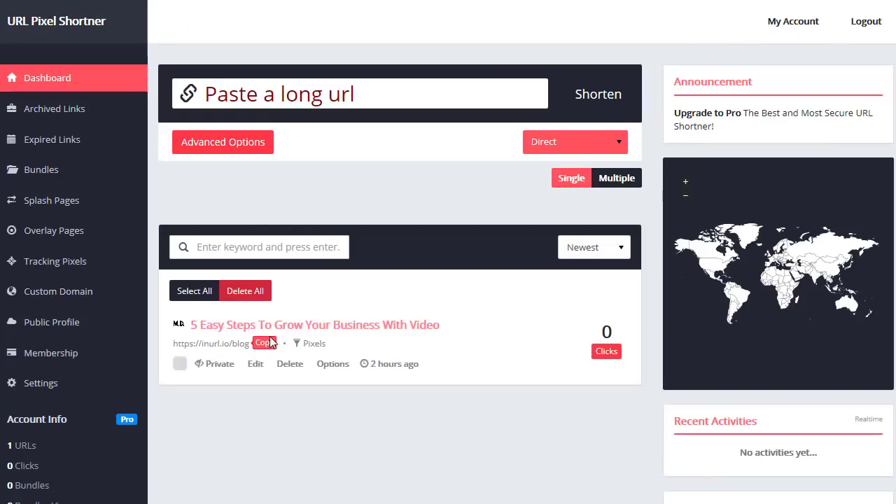
left_click(207, 366)
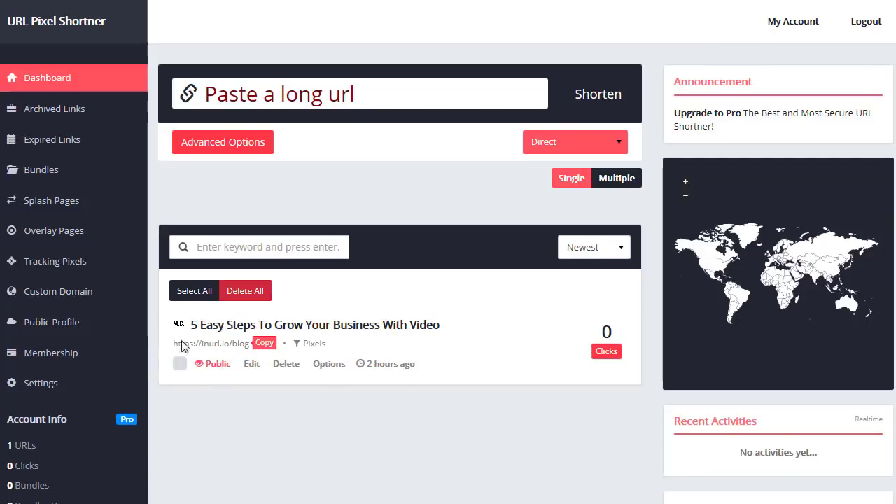
left_click(56, 322)
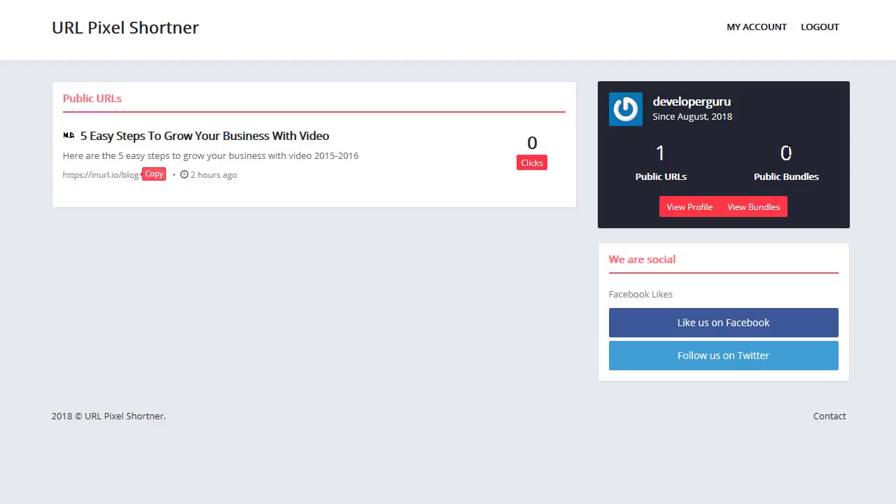
- Browse the public bundles list, then return to the dashboard and highlight the video title
left_click(747, 211)
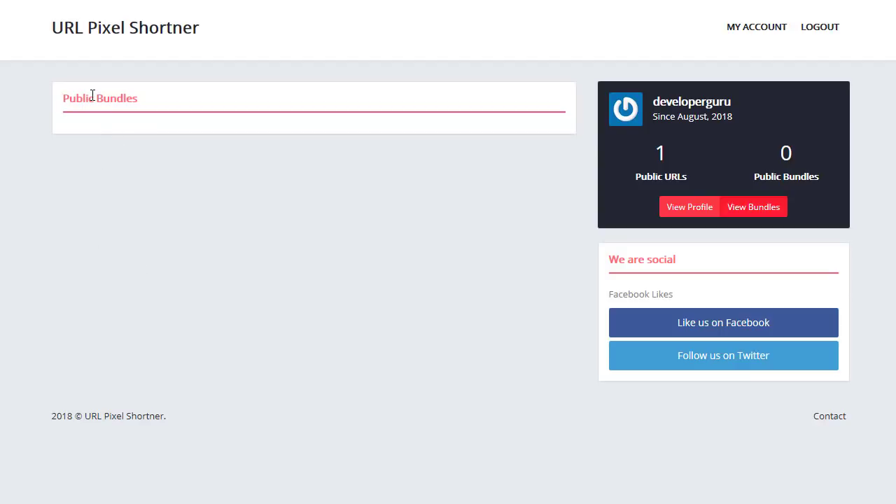
left_click(677, 204)
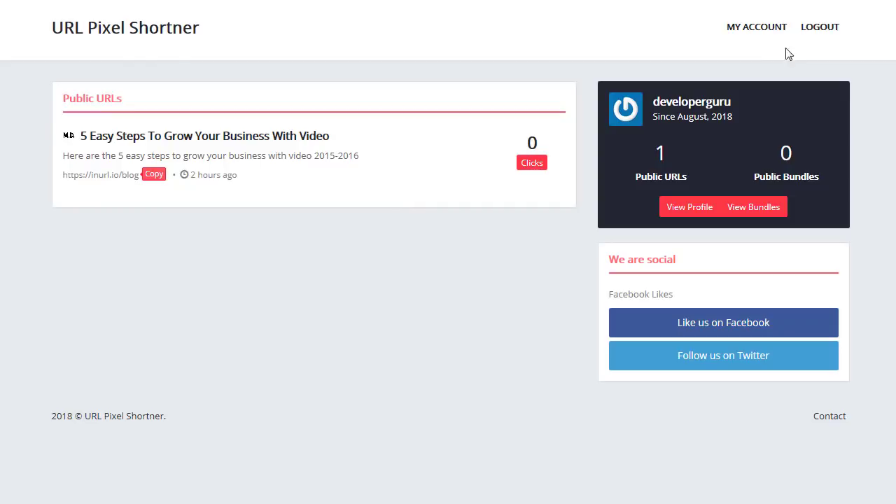
left_click(772, 32)
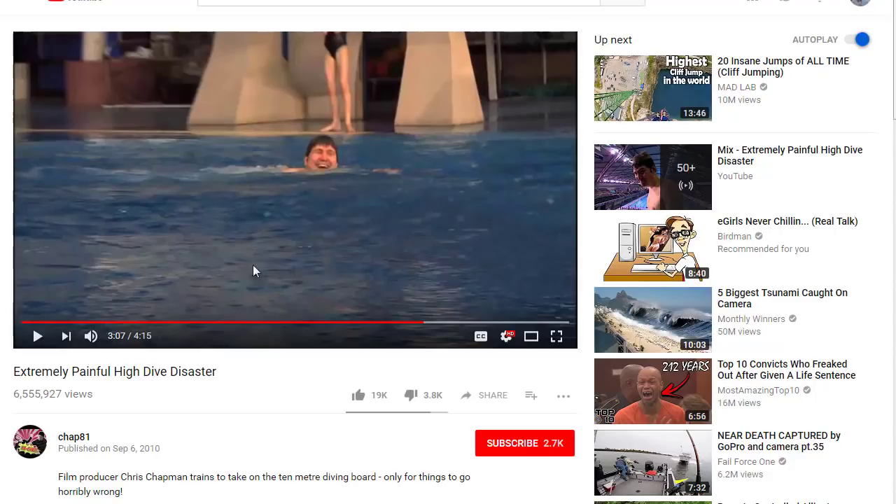
left_click_drag(220, 374, 133, 373)
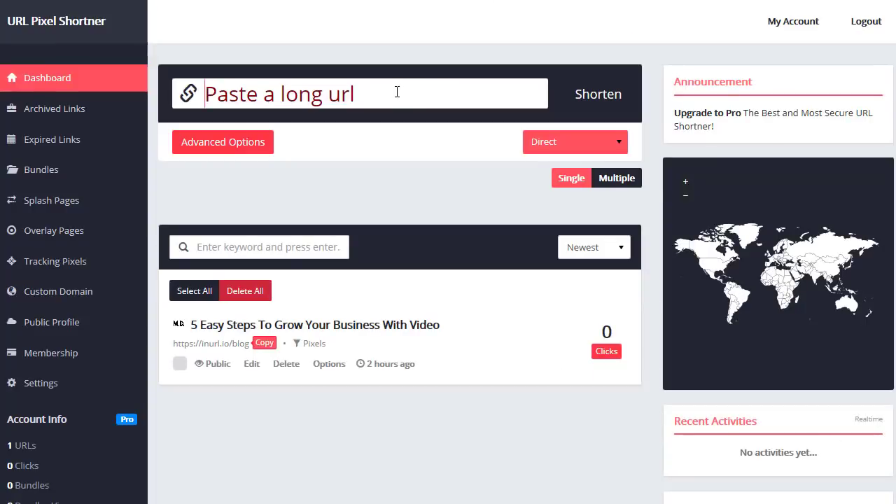
type("https://www.youtube.com/watch?v=reWHAcPjR2g")
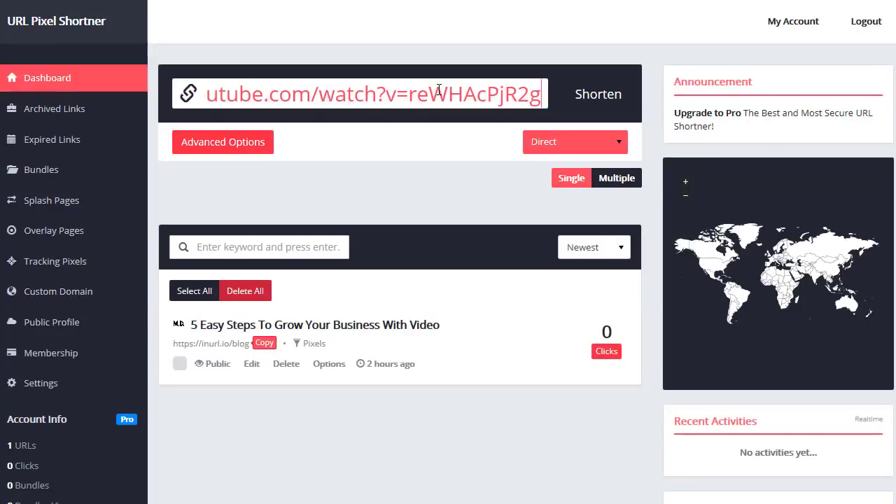
key("ctrl+a")
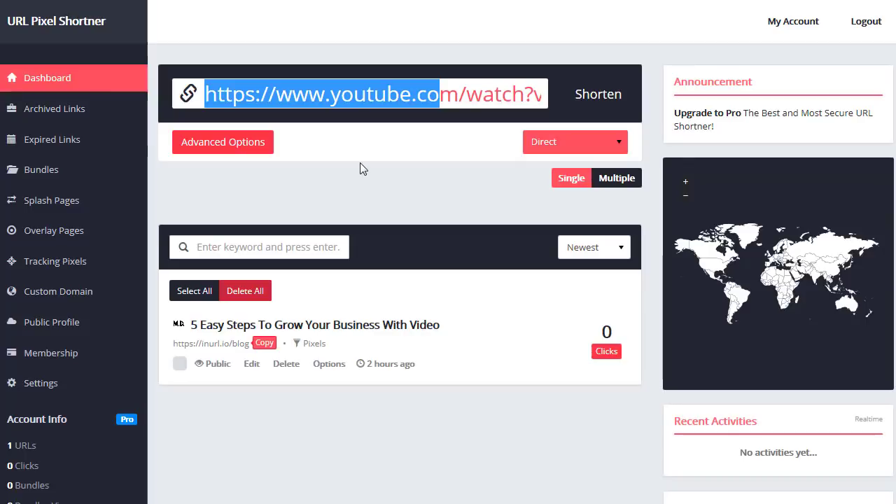
left_click(360, 168)
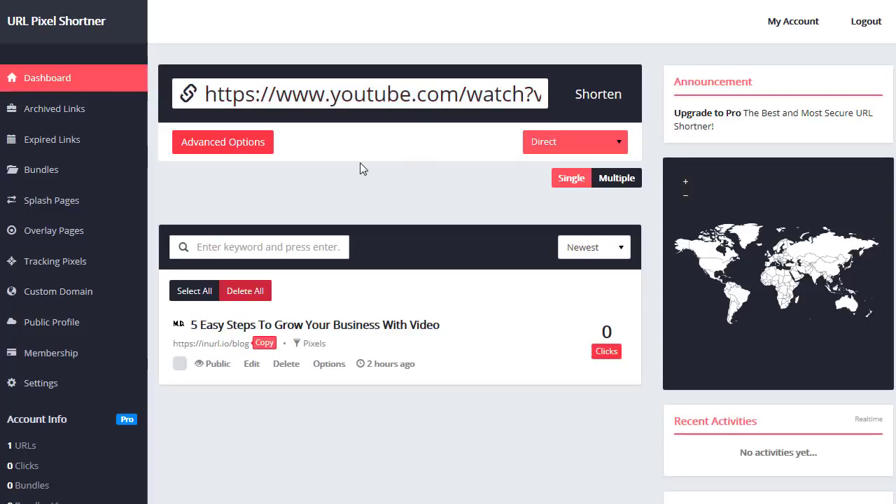
left_click(595, 95)
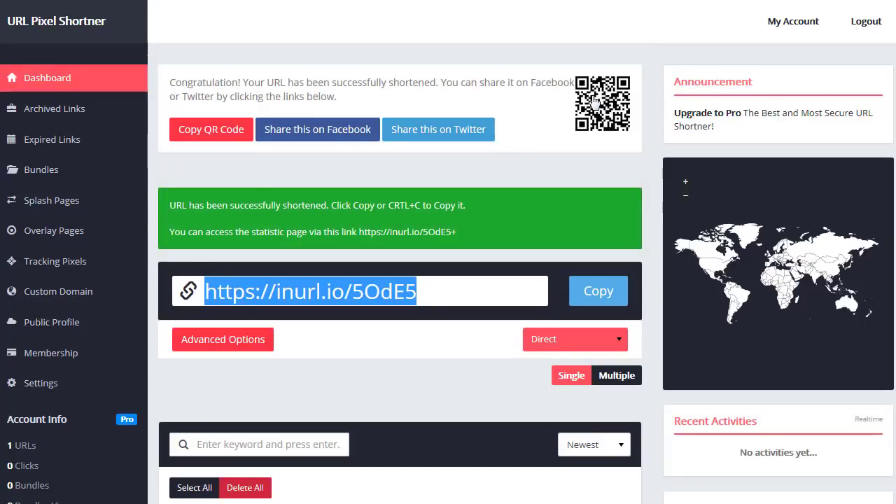
left_click(589, 293)
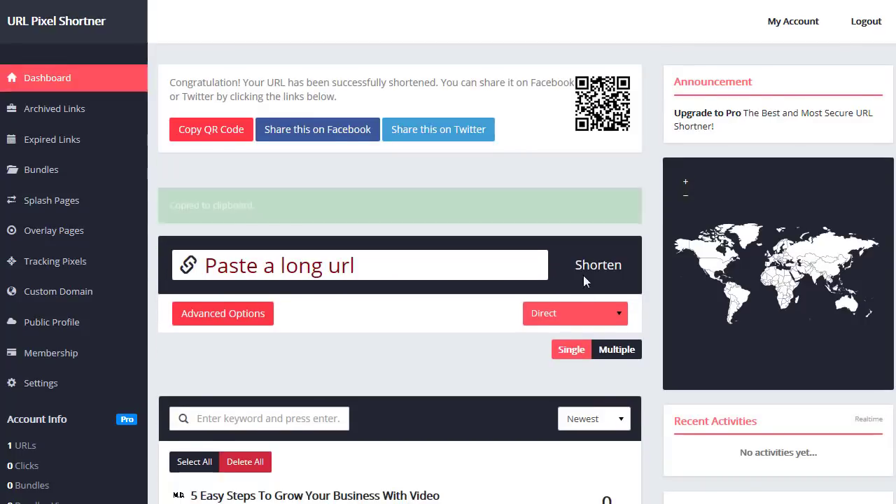
- Load the inurl.io/5OdE5 short link in a new browser tab
key("ctrl+t")
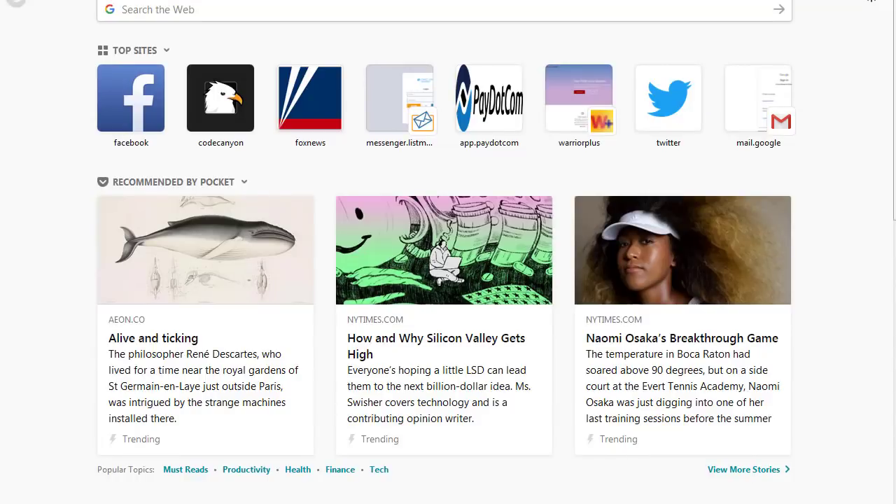
key("ctrl+v")
key("Return")
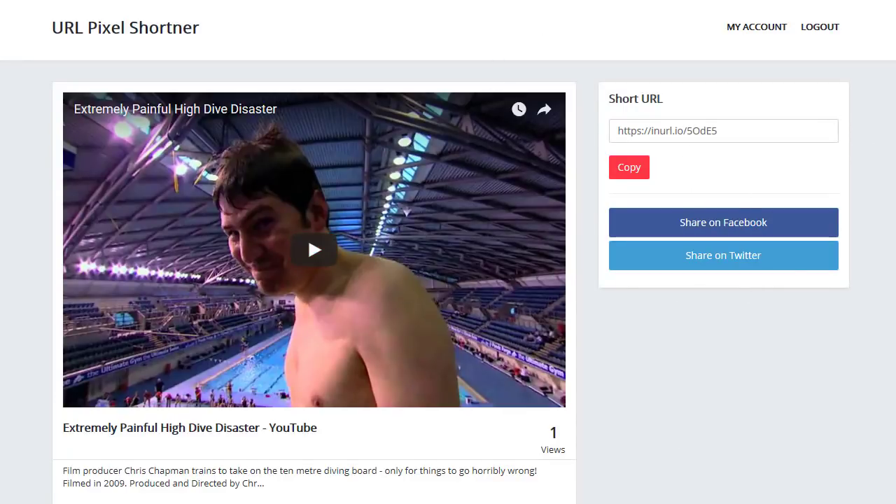
- Play the High Dive Disaster video on the media page and copy the short link
scroll(14, 502, "down", 1)
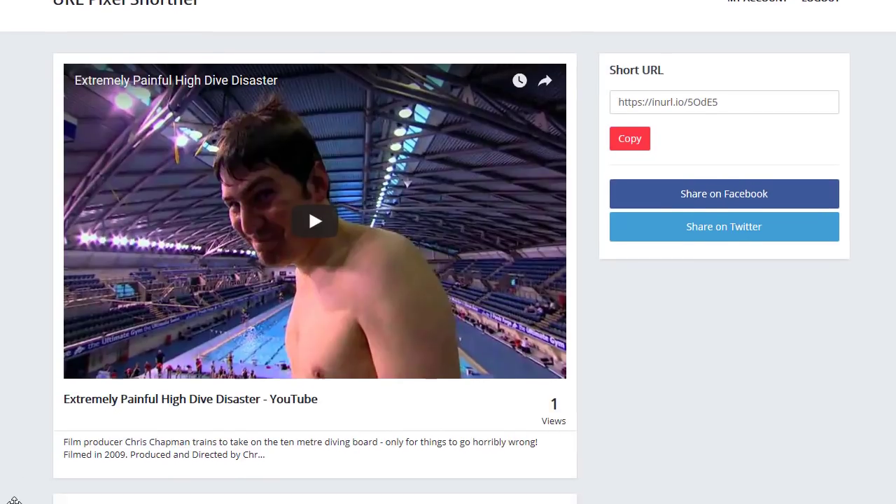
scroll(14, 501, "up", 1)
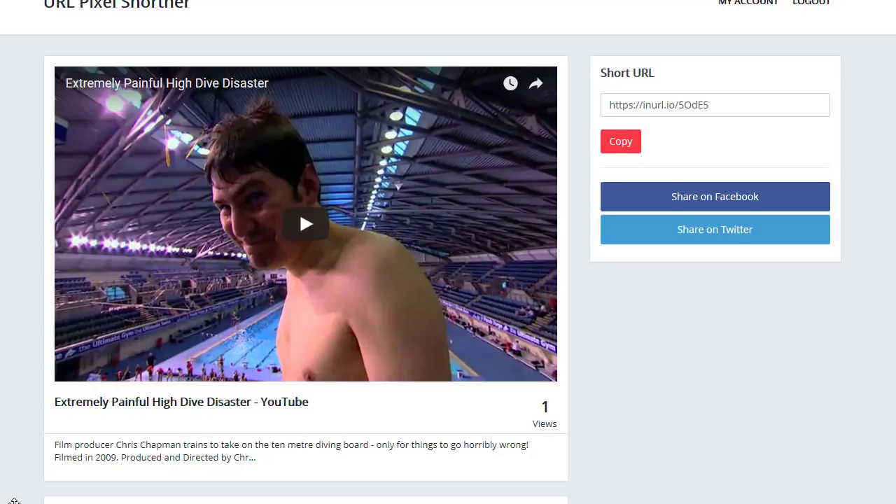
scroll(14, 501, "down", 1)
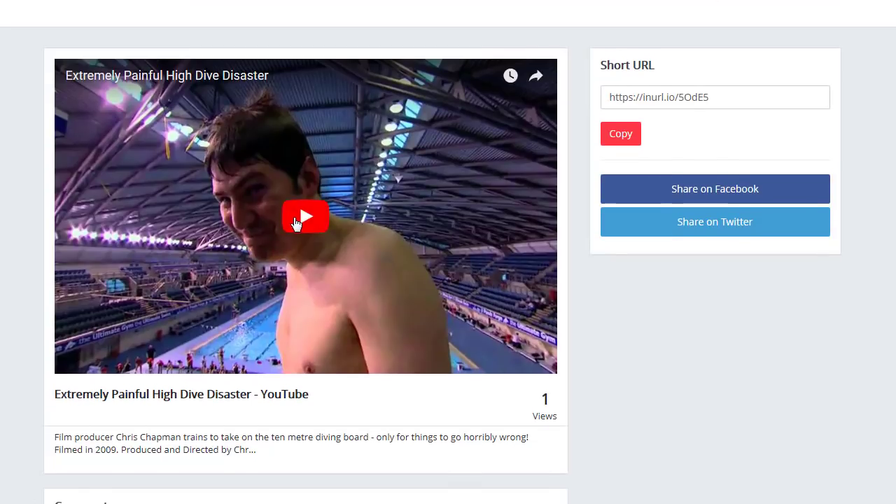
left_click(294, 216)
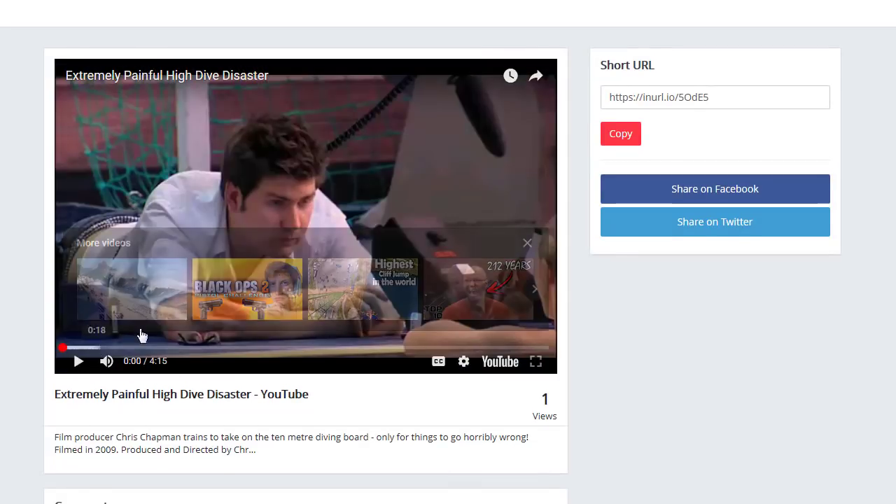
left_click(608, 138)
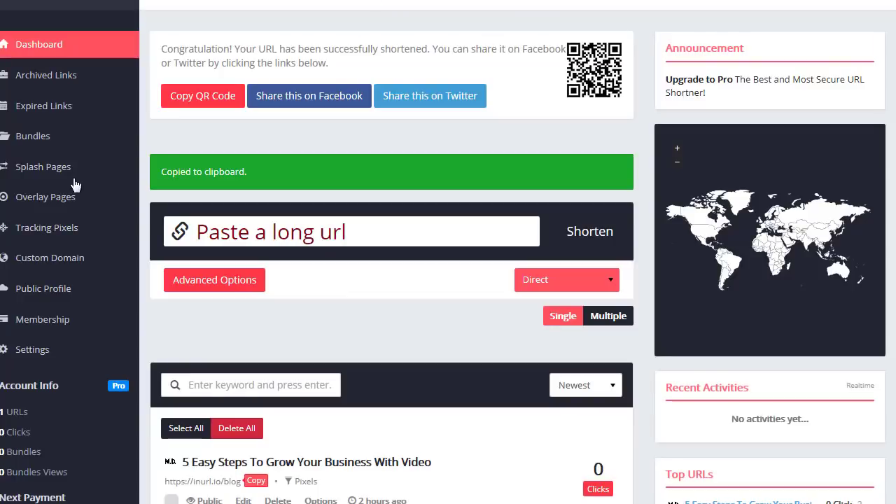
left_click(43, 171)
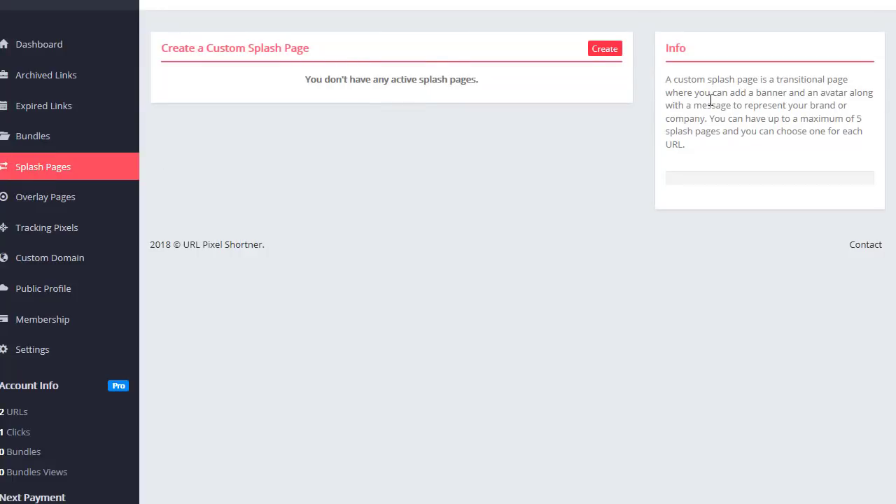
left_click_drag(678, 83, 727, 113)
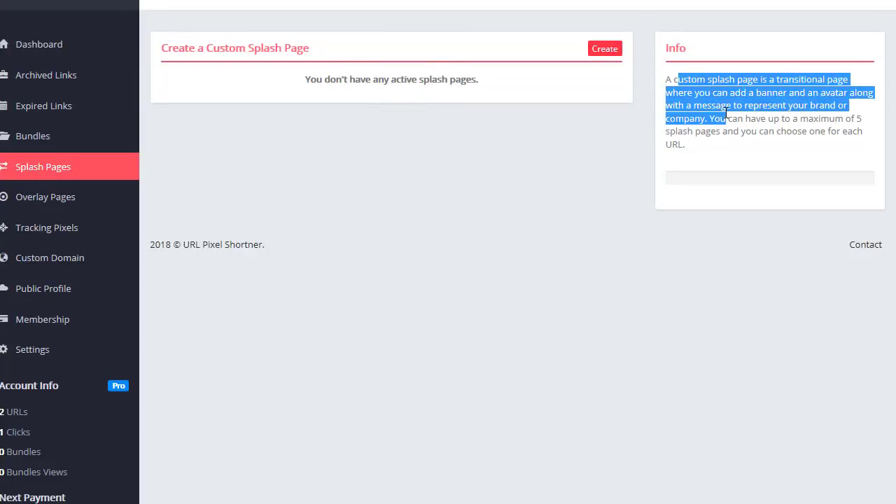
left_click(603, 50)
left_click(252, 105)
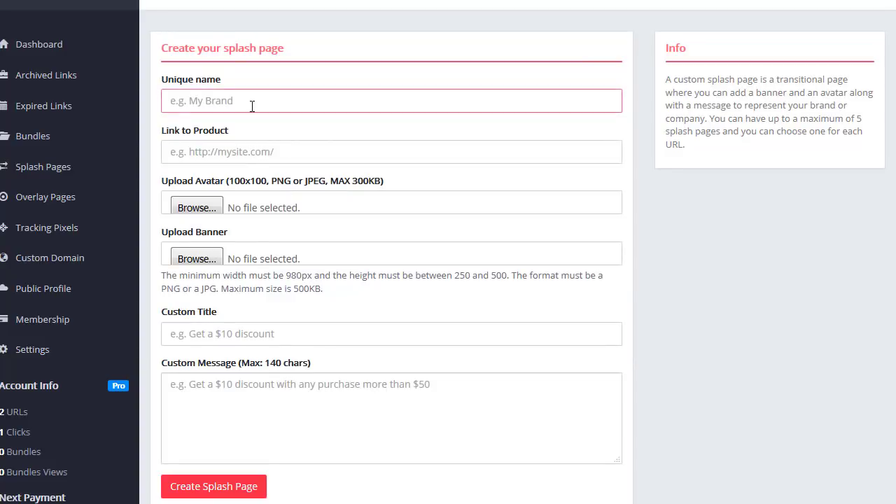
left_click(254, 152)
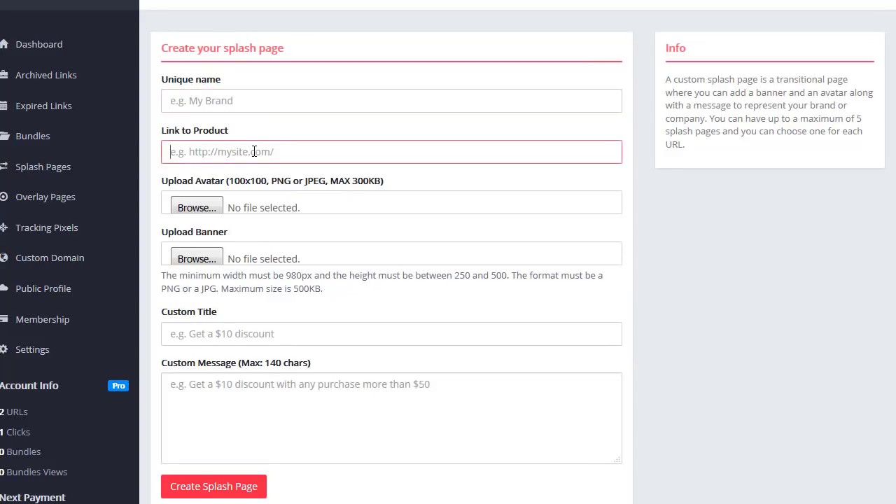
key("Tab")
key("Tab")
key("Tab")
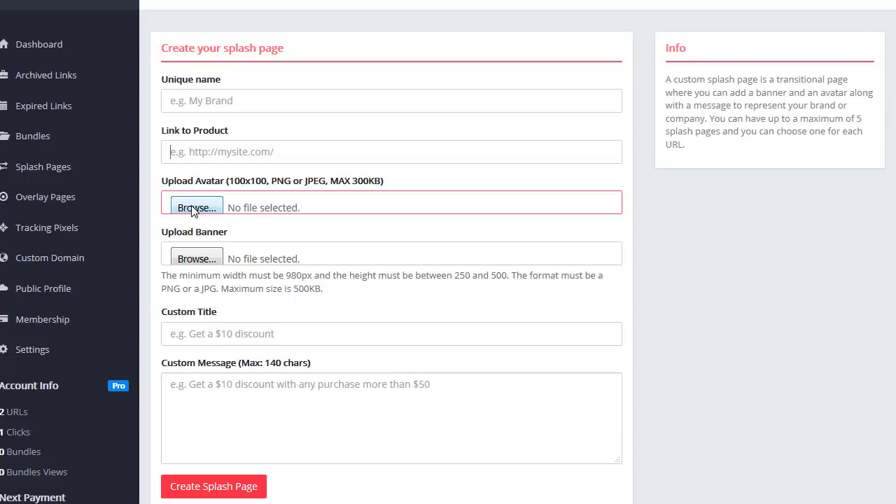
left_click(217, 336)
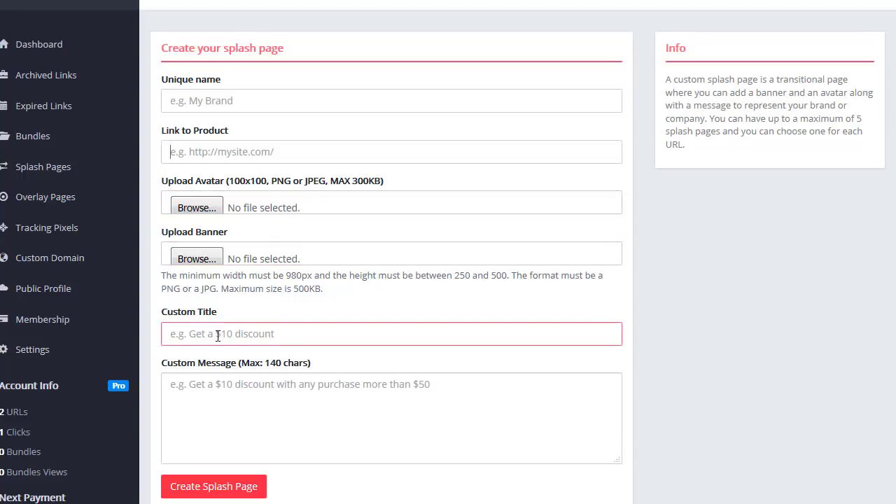
left_click(56, 55)
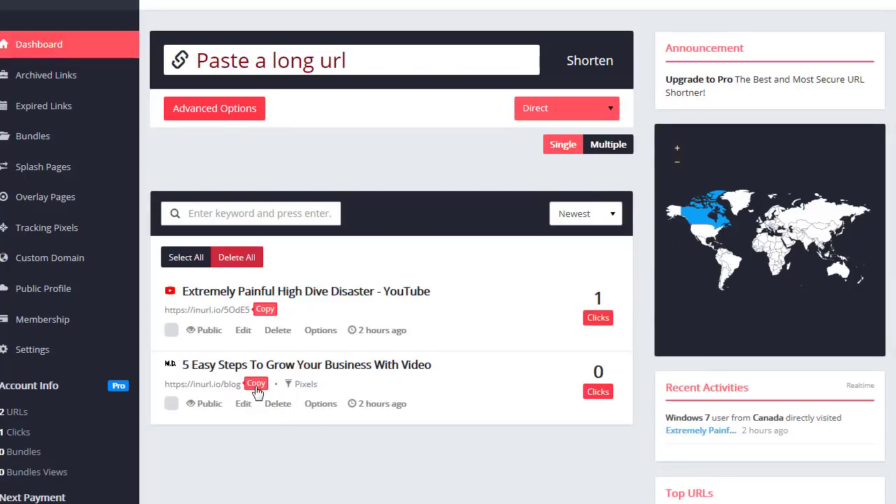
- Change the blog link's redirection type to Splash and save it
left_click(243, 404)
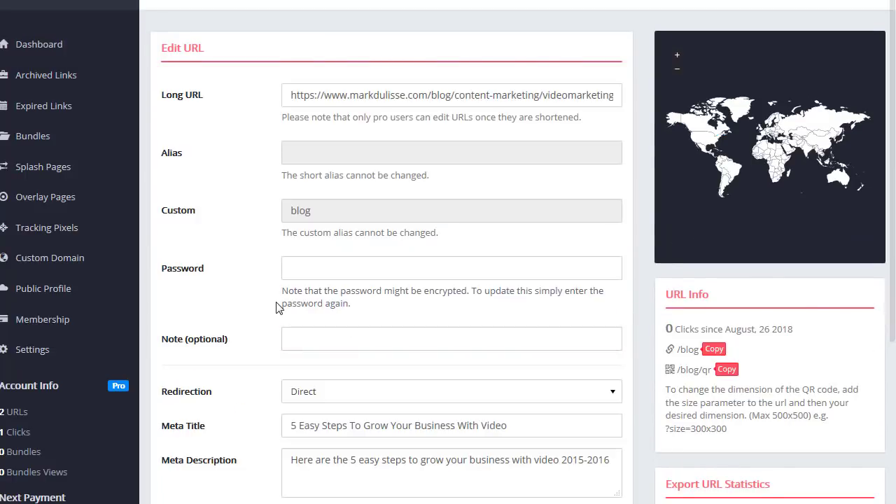
scroll(279, 308, "down", 2)
left_click(357, 260)
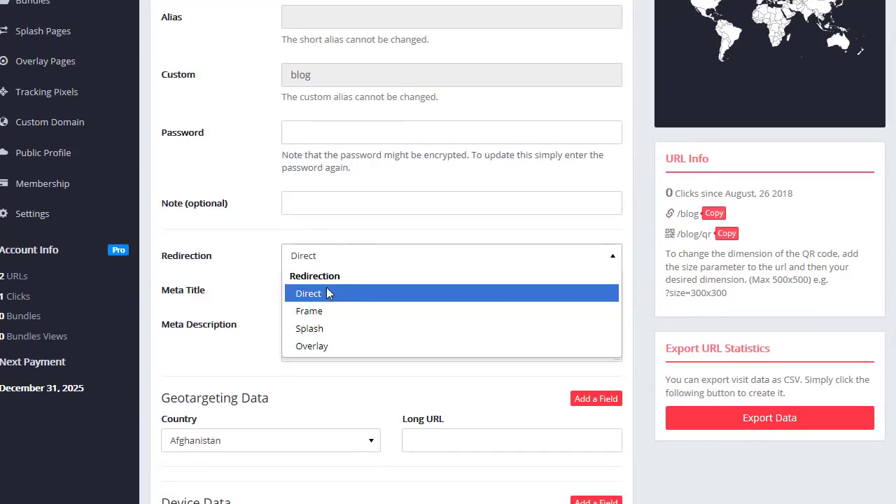
left_click(312, 328)
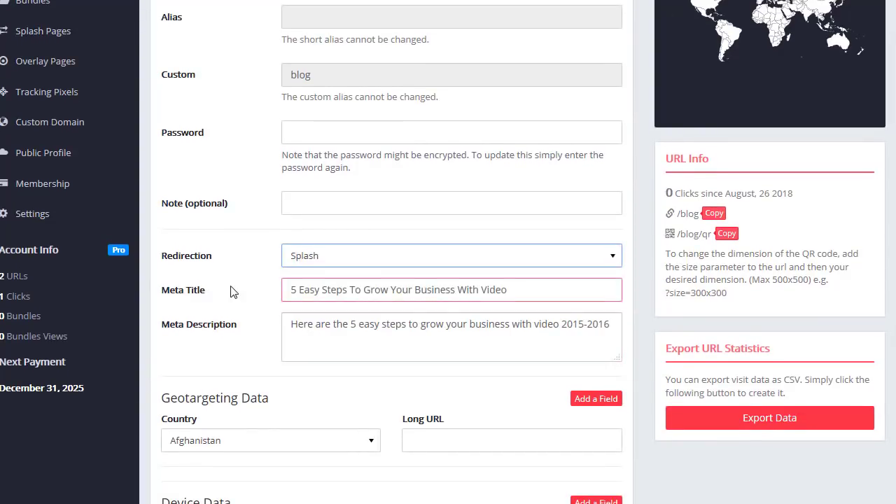
scroll(231, 292, "down", 1)
scroll(233, 292, "down", 2)
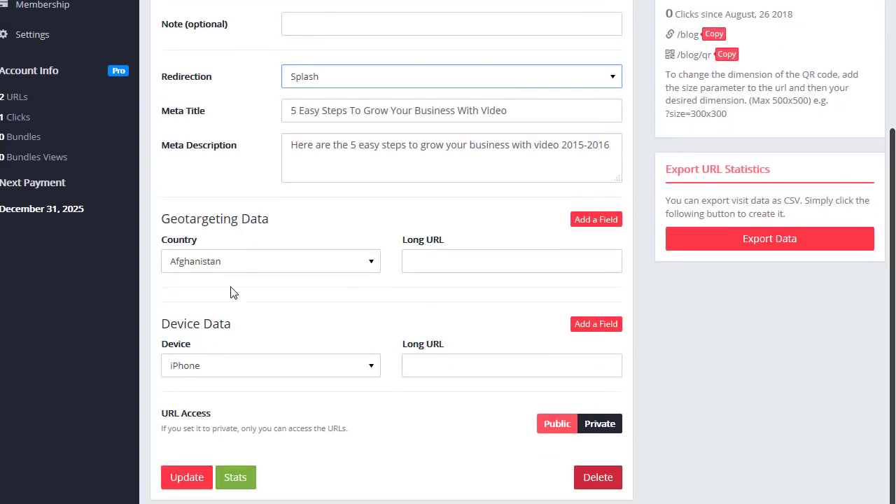
left_click(185, 478)
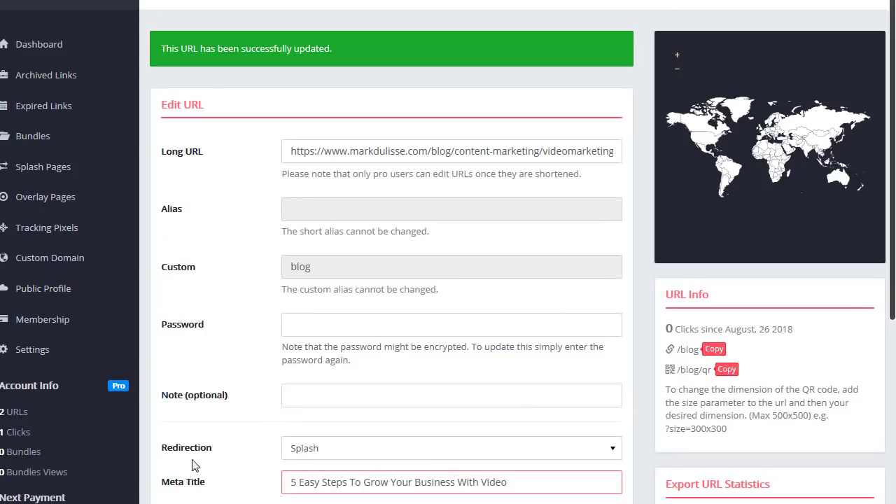
- Copy the YouTube and blog short URLs from the dashboard, then open a new tab
left_click(38, 48)
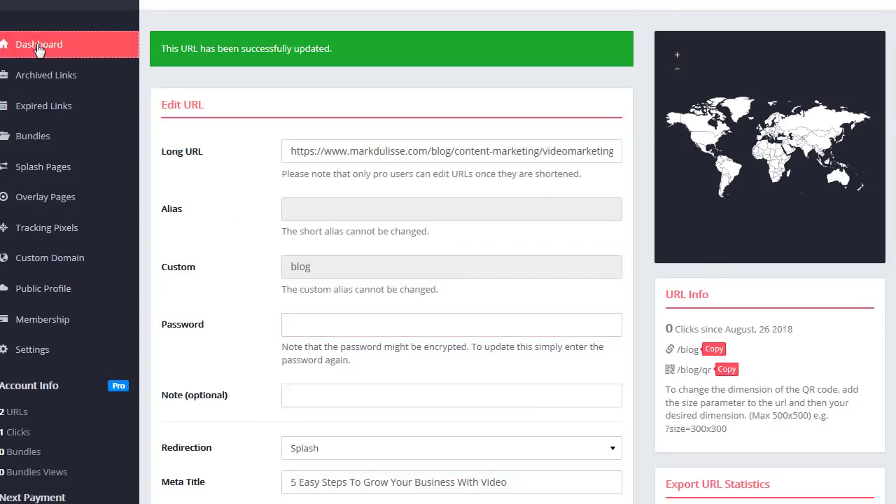
left_click(269, 309)
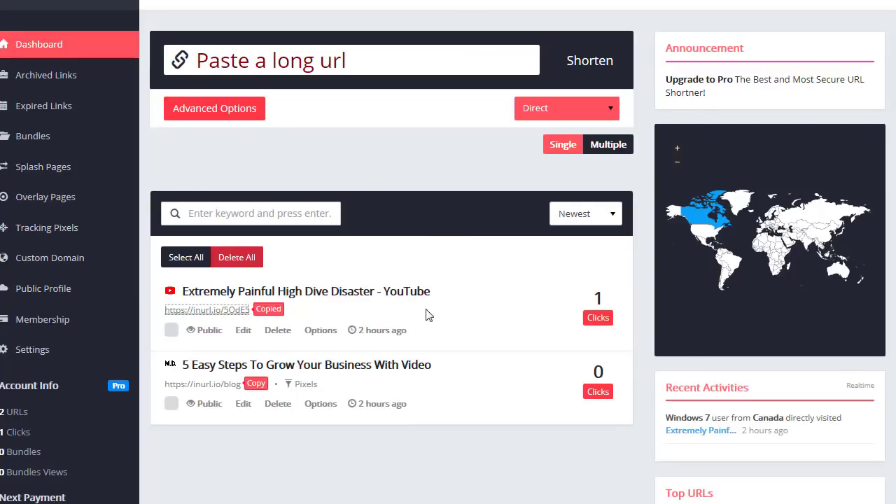
left_click(256, 384)
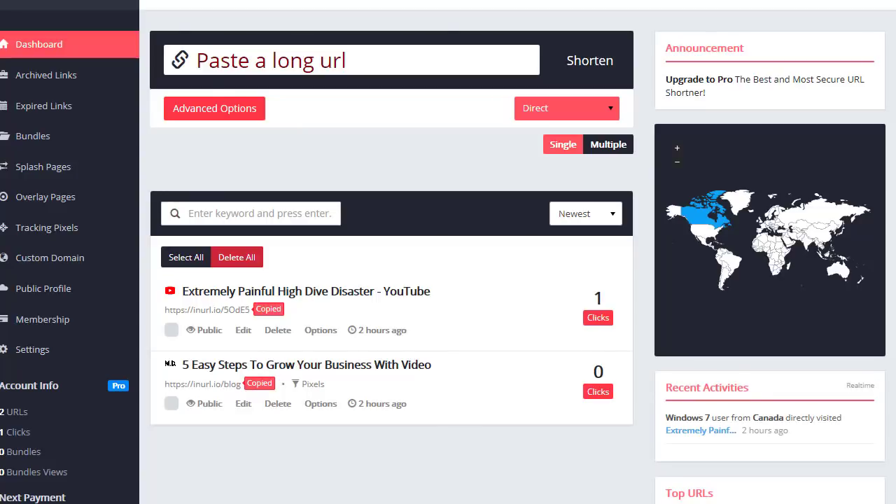
key("ctrl+t")
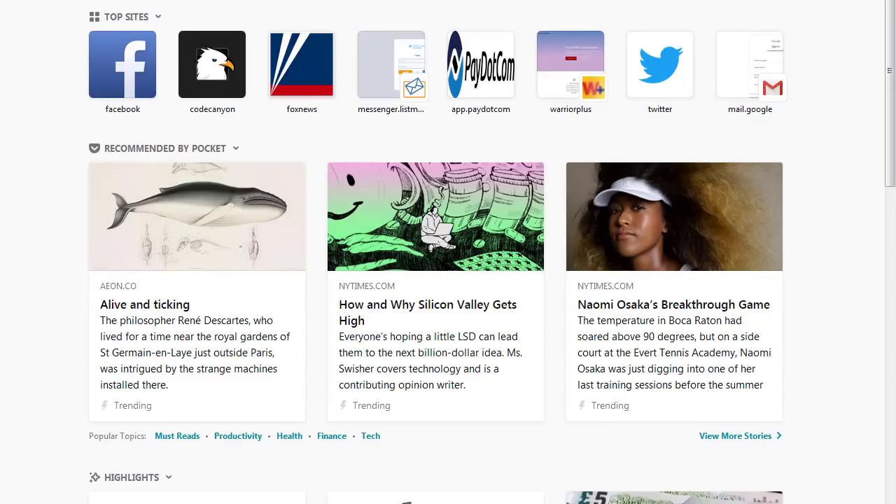
- Load the blog short link and continue past its splash page countdown
key("ctrl+v")
key("Return")
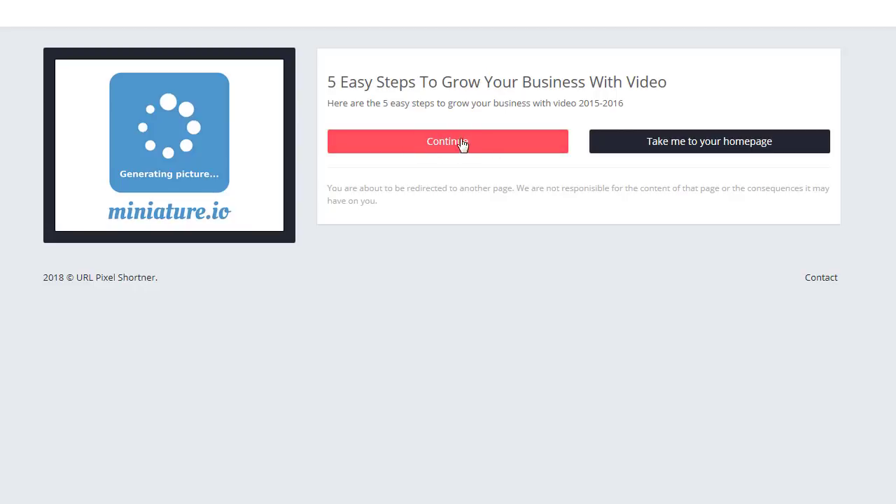
left_click(451, 143)
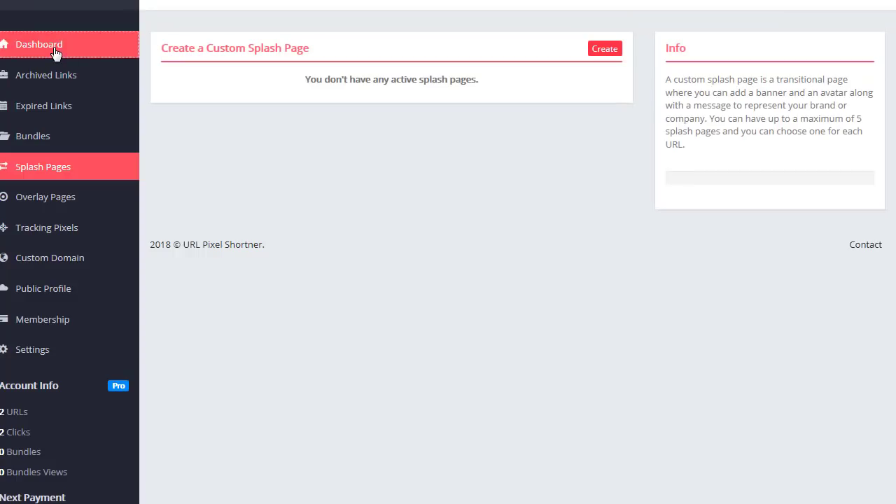
- Edit the YouTube link and enter a protection password
left_click(55, 53)
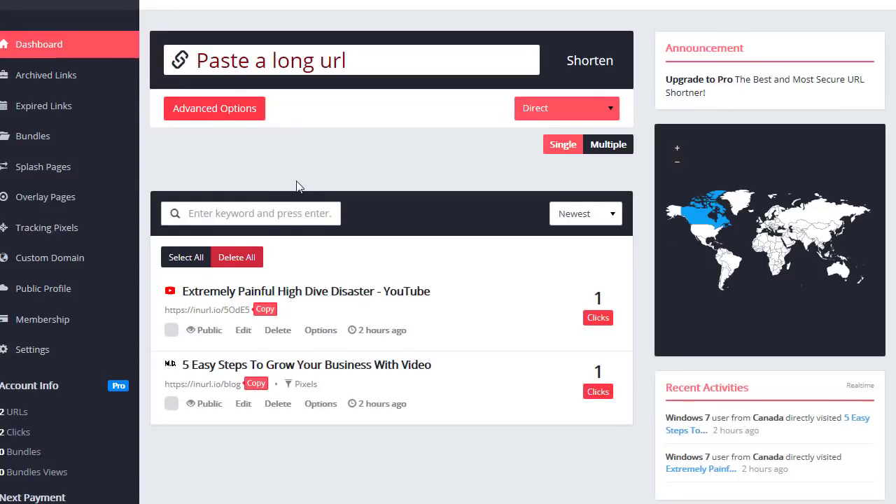
left_click(244, 330)
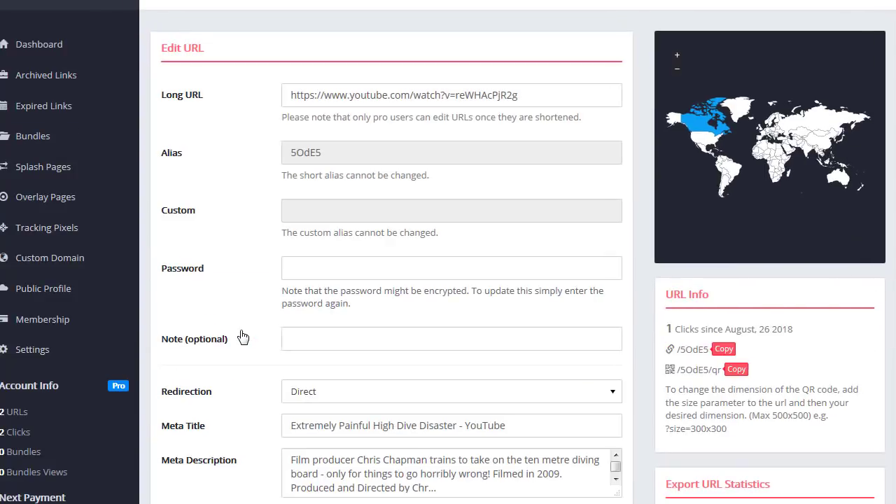
left_click(317, 273)
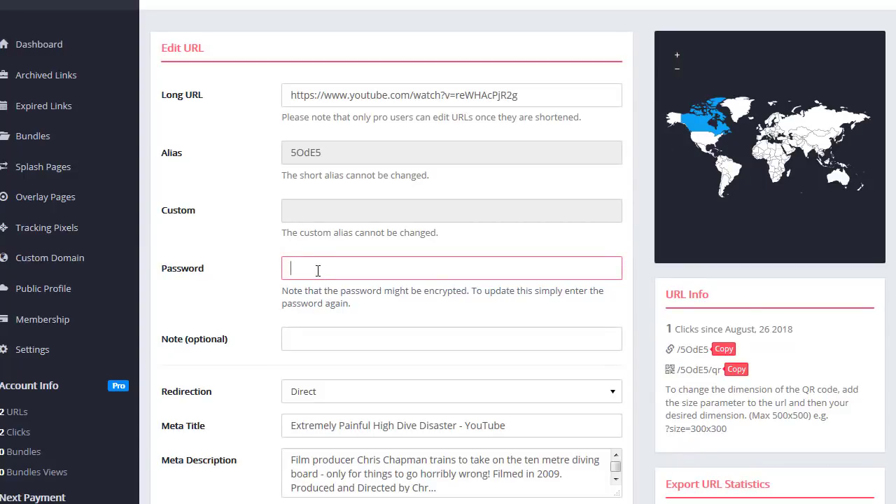
left_click(276, 274)
- Review the meta description and title, then save the password-protected YouTube link
scroll(276, 276, "down", 5)
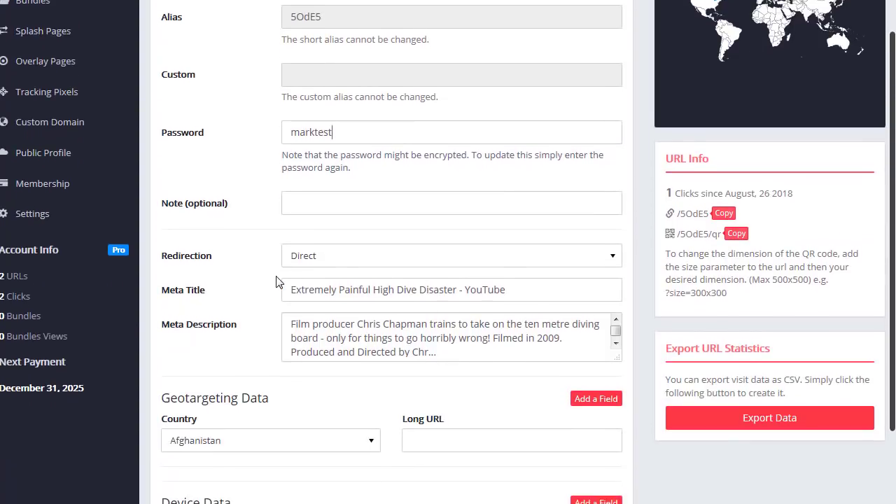
left_click(295, 188)
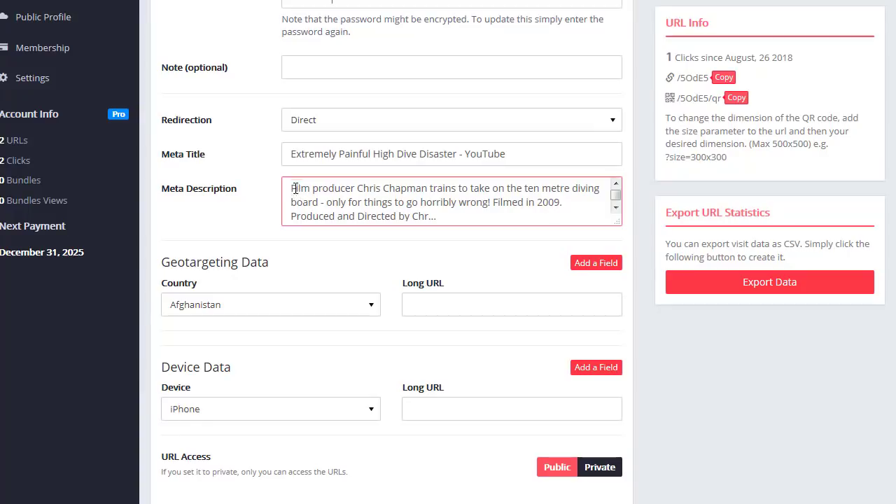
left_click_drag(291, 188, 482, 218)
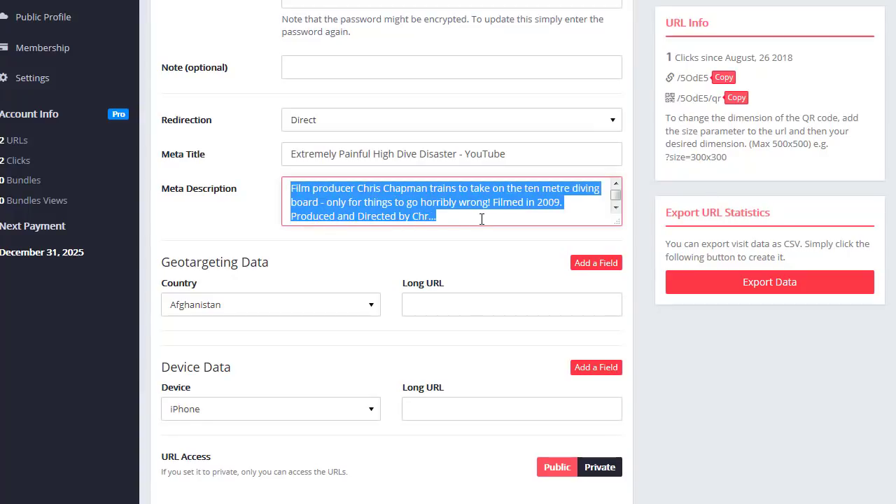
left_click_drag(540, 153, 304, 155)
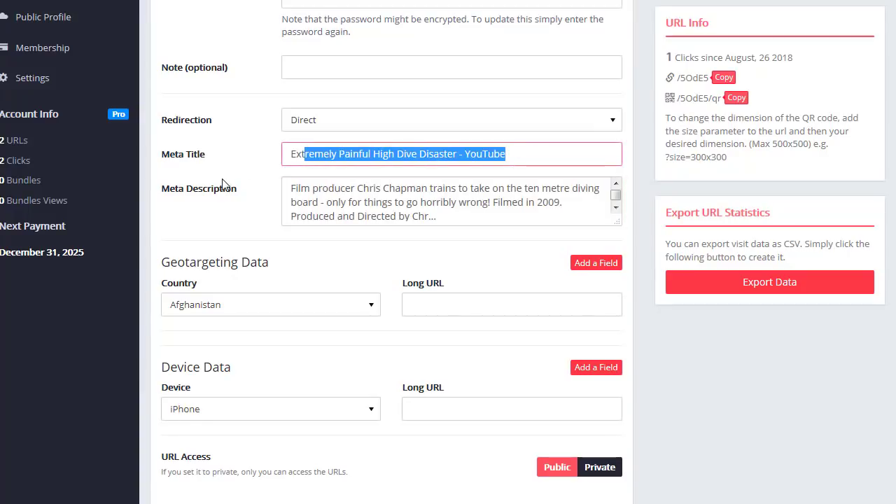
scroll(249, 194, "down", 1)
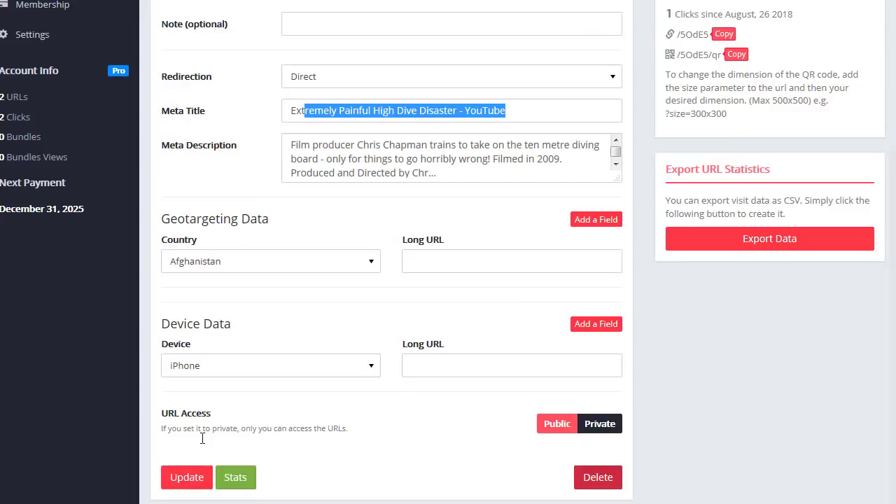
left_click(193, 480)
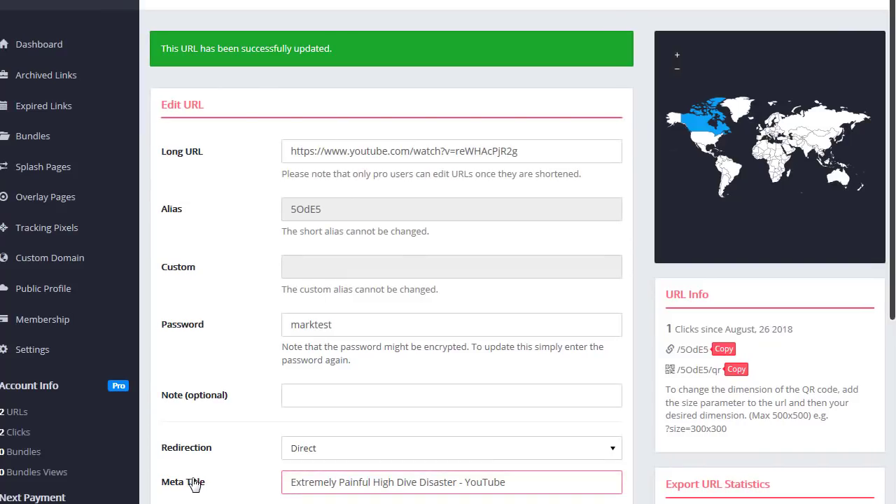
- Copy the YouTube short URL from the dashboard and open a new tab
left_click(56, 47)
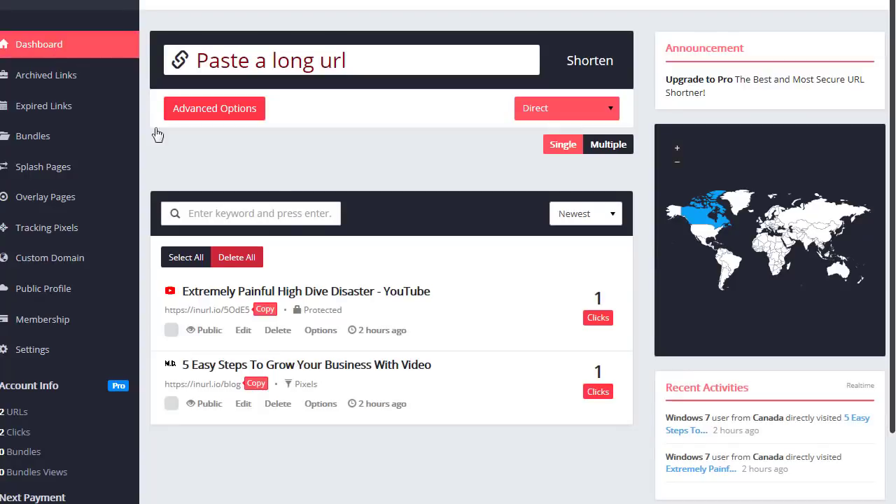
left_click(264, 311)
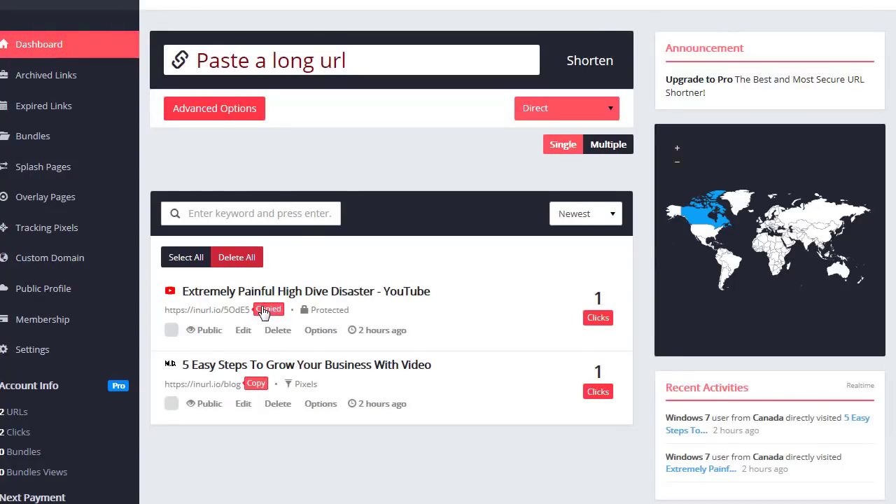
key("ctrl+t")
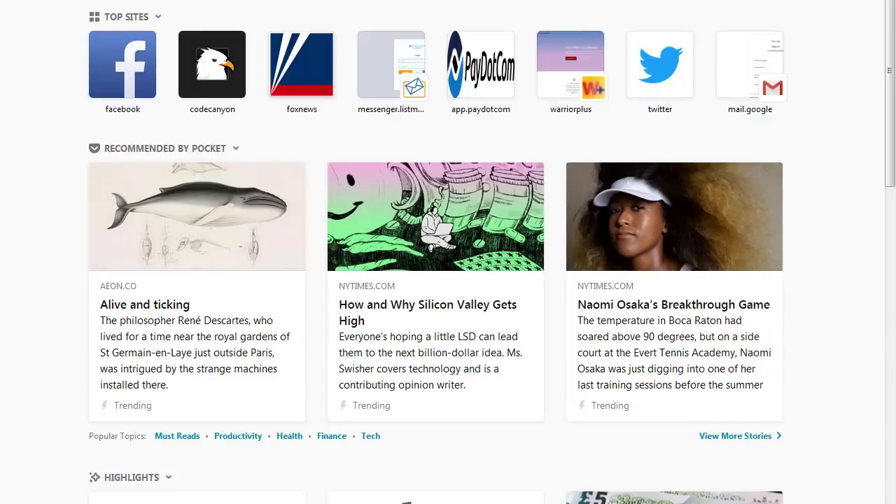
- Load the protected YouTube short link, unlock it with its password, and decline saving the password
key("ctrl+v")
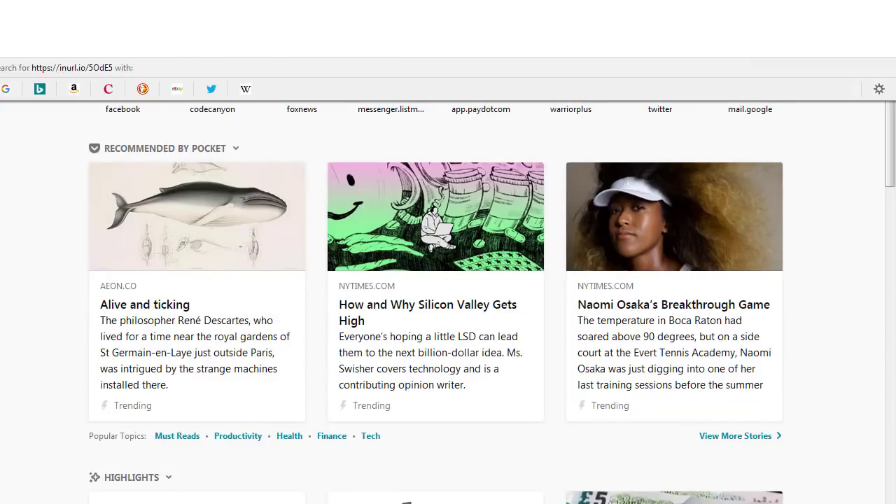
key("Return")
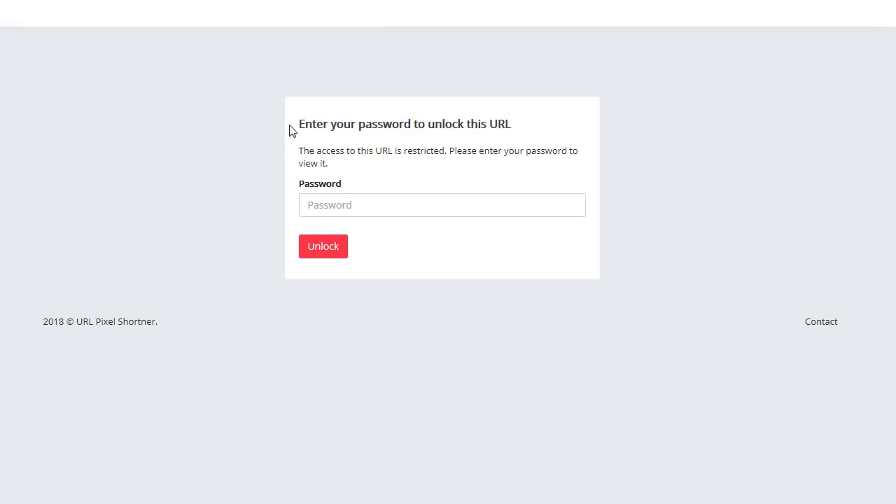
left_click(389, 199)
type("****")
left_click(325, 248)
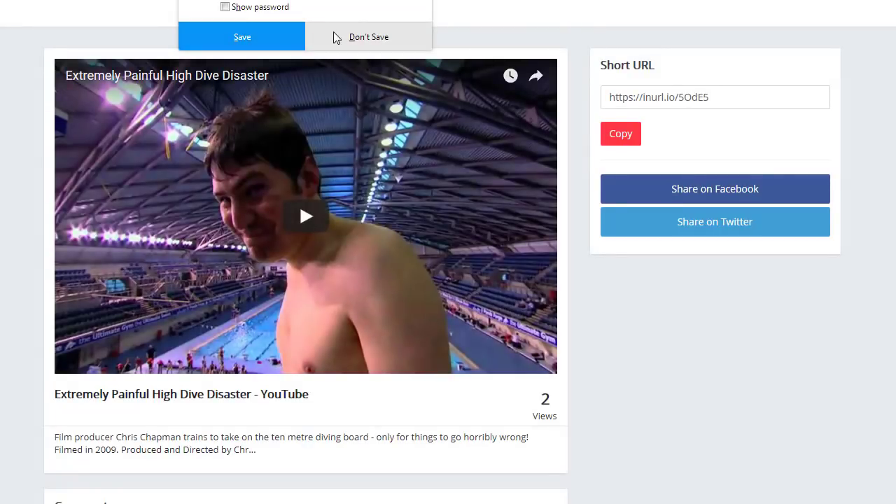
left_click(295, 36)
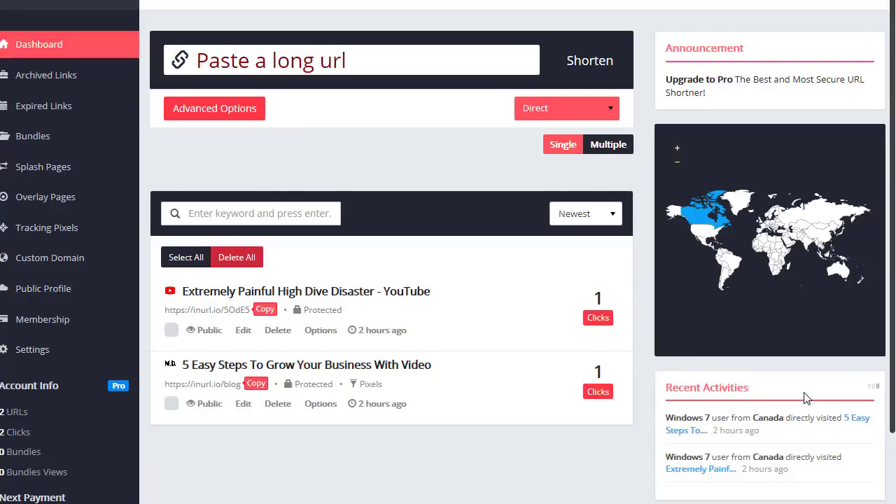
scroll(805, 398, "down", 2)
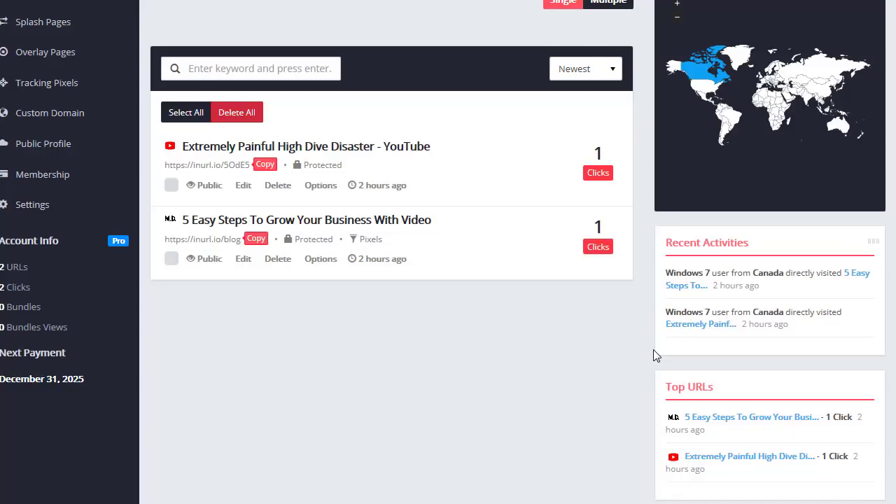
scroll(654, 354, "up", 2)
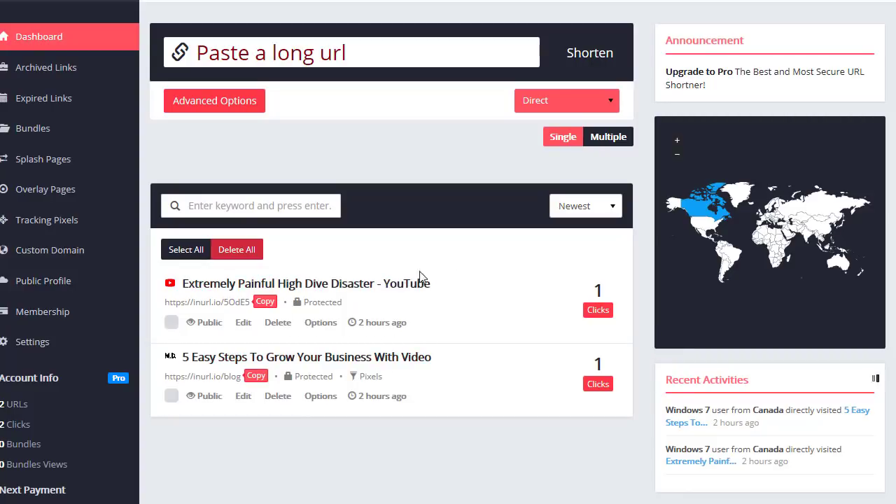
scroll(273, 14, "up", 1)
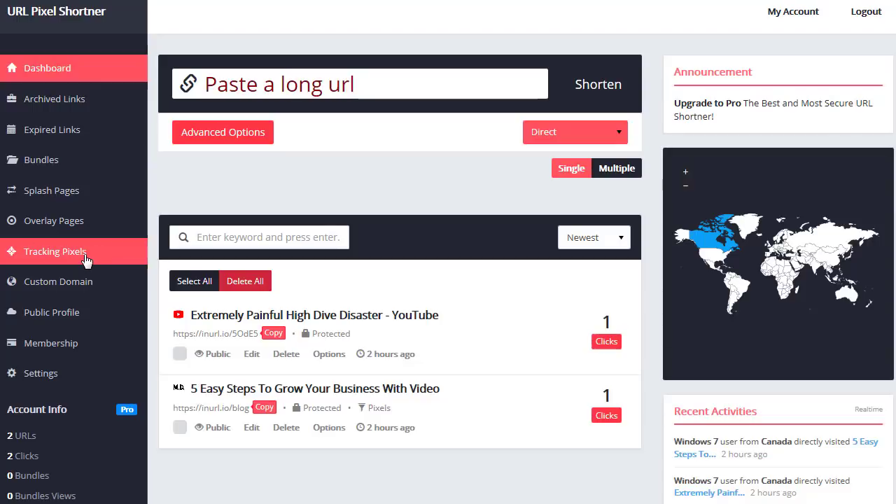
left_click(376, 91)
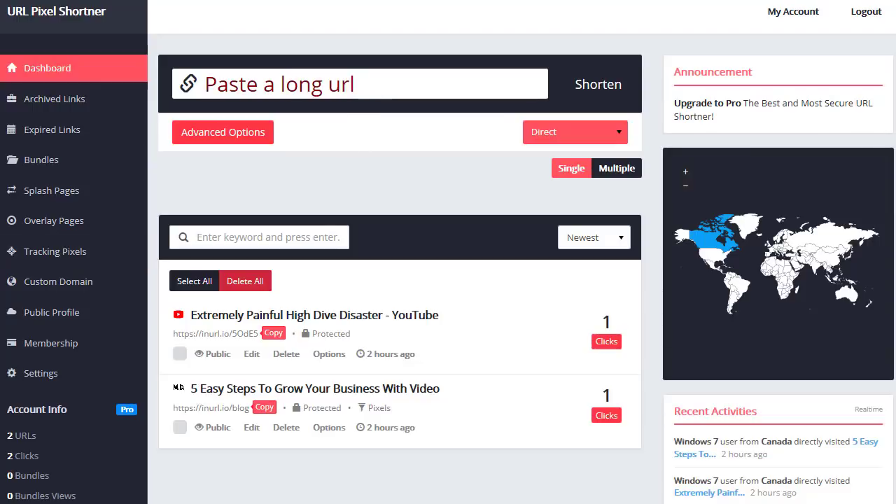